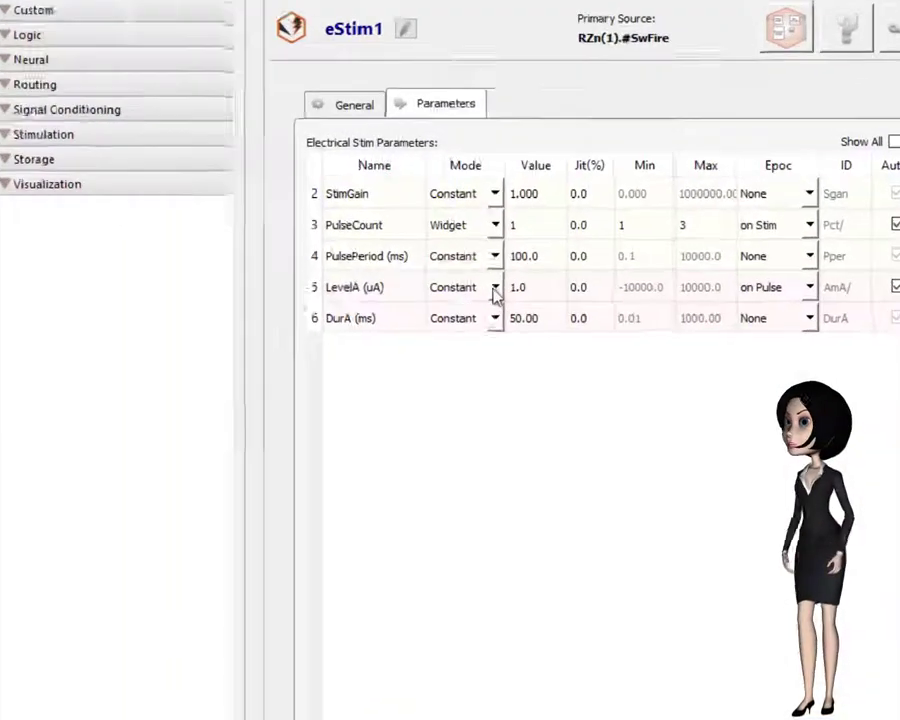
Step: Set the mode of both LevelA and DurA to Param In in eStim1's electrical stim parameters
{"action": "left_click", "coordinate": [495, 288]}
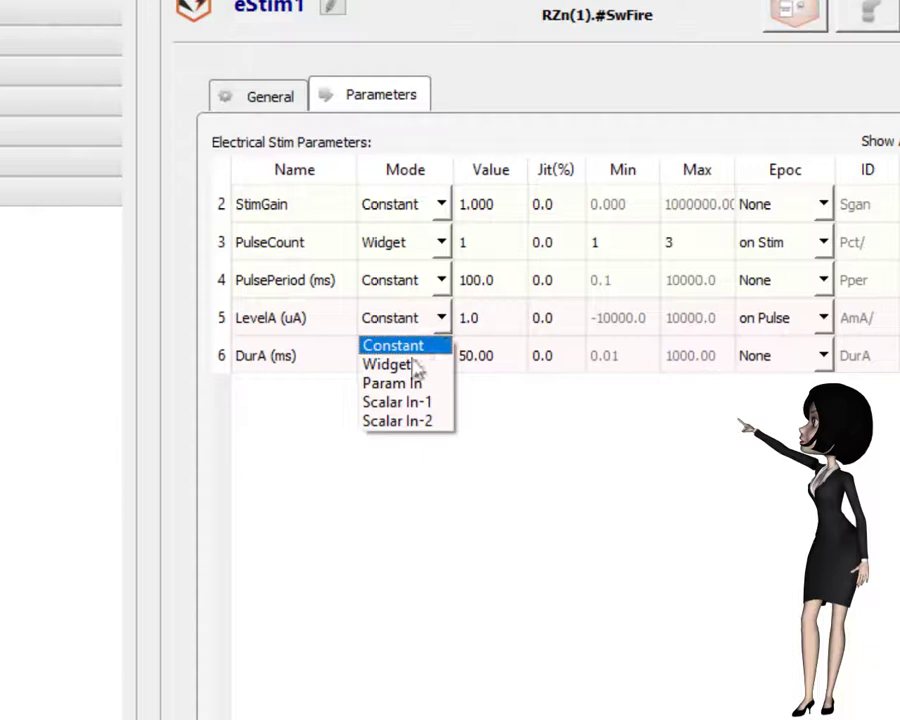
{"action": "left_click", "coordinate": [467, 340]}
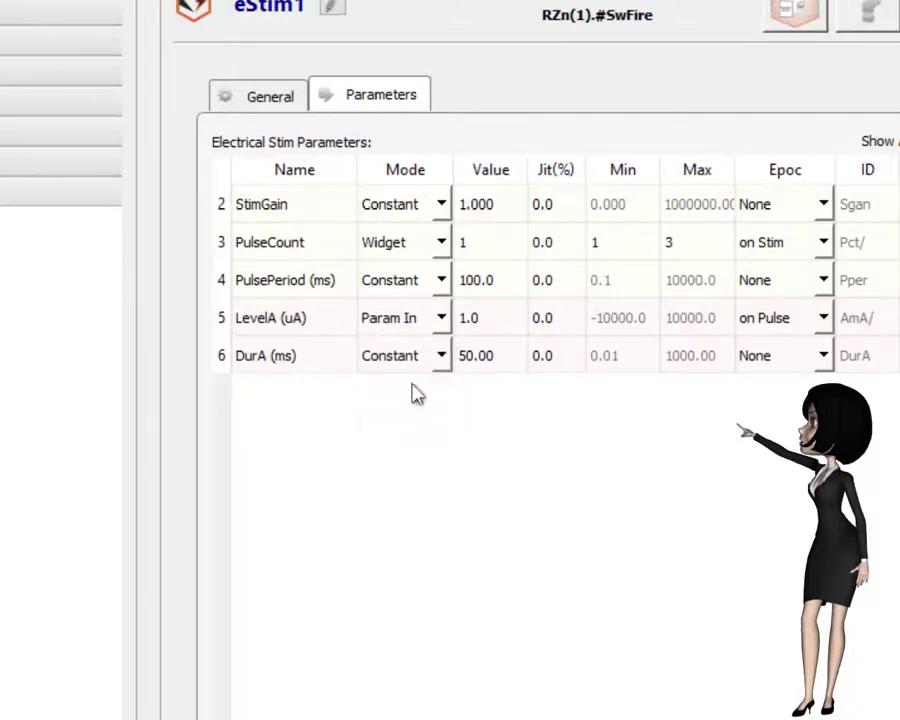
{"action": "left_click", "coordinate": [441, 355]}
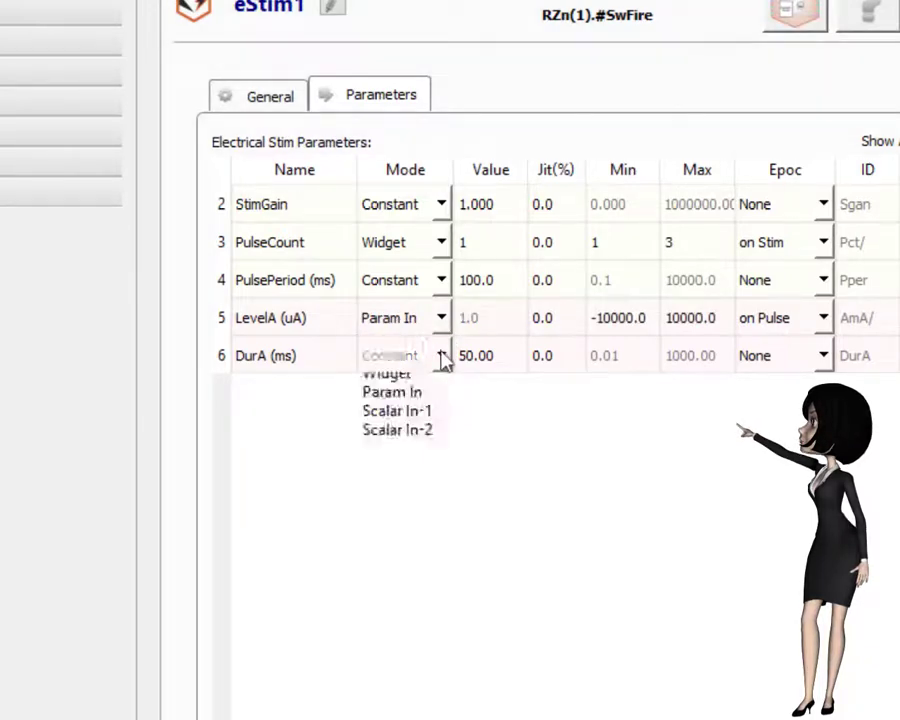
{"action": "left_click", "coordinate": [425, 422]}
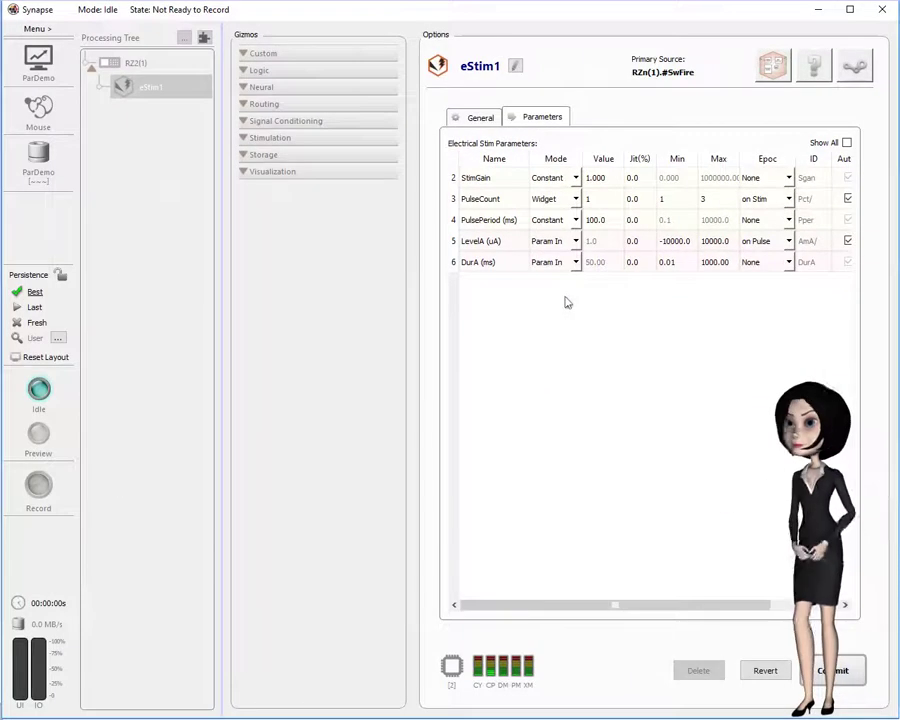
{"action": "key", "text": "Return"}
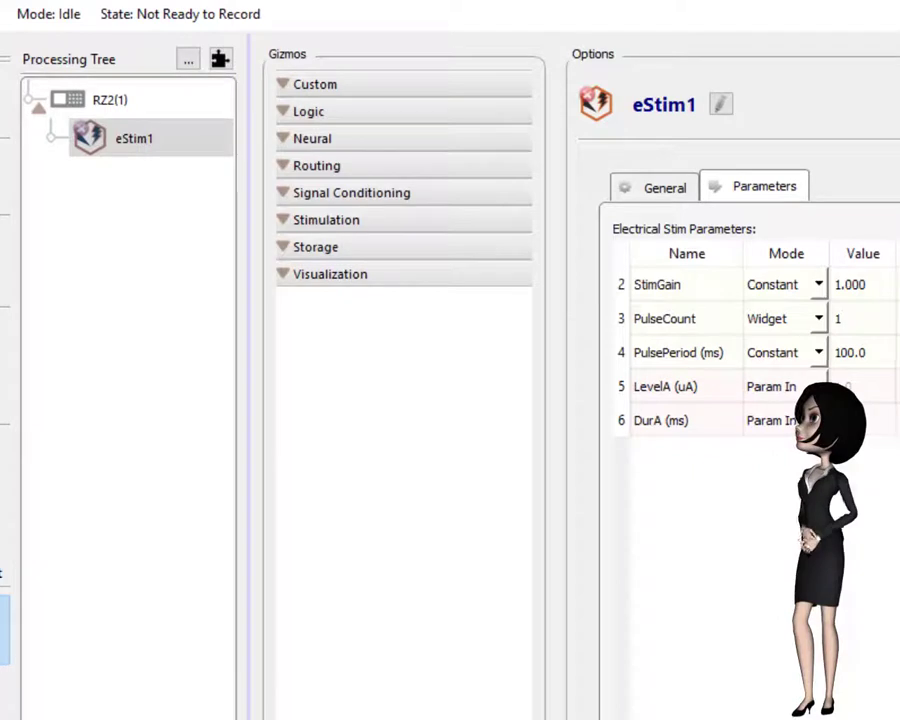
Step: Add a Parameter Sequencer gizmo to the RZ2(1) processor in the processing tree
{"action": "left_click", "coordinate": [112, 62]}
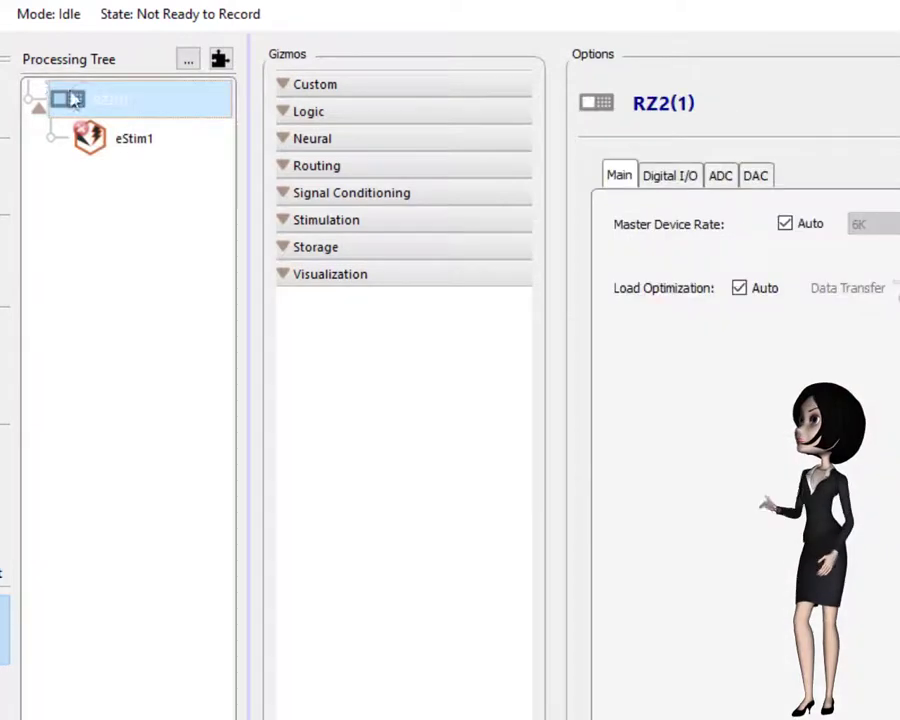
{"action": "left_click", "coordinate": [284, 221]}
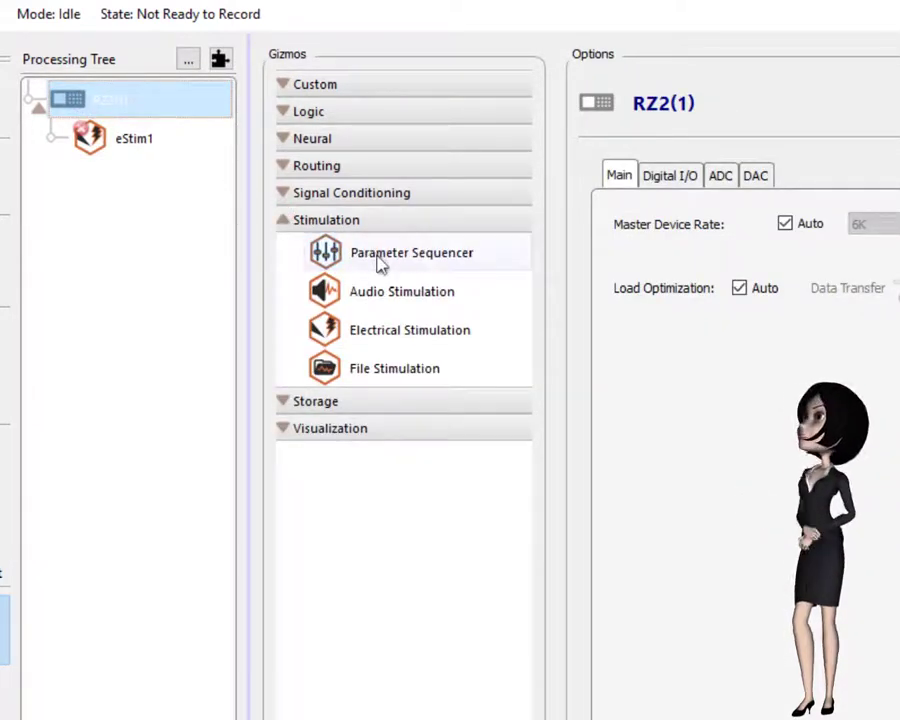
{"action": "left_click_drag", "start_coordinate": [380, 262], "coordinate": [133, 113]}
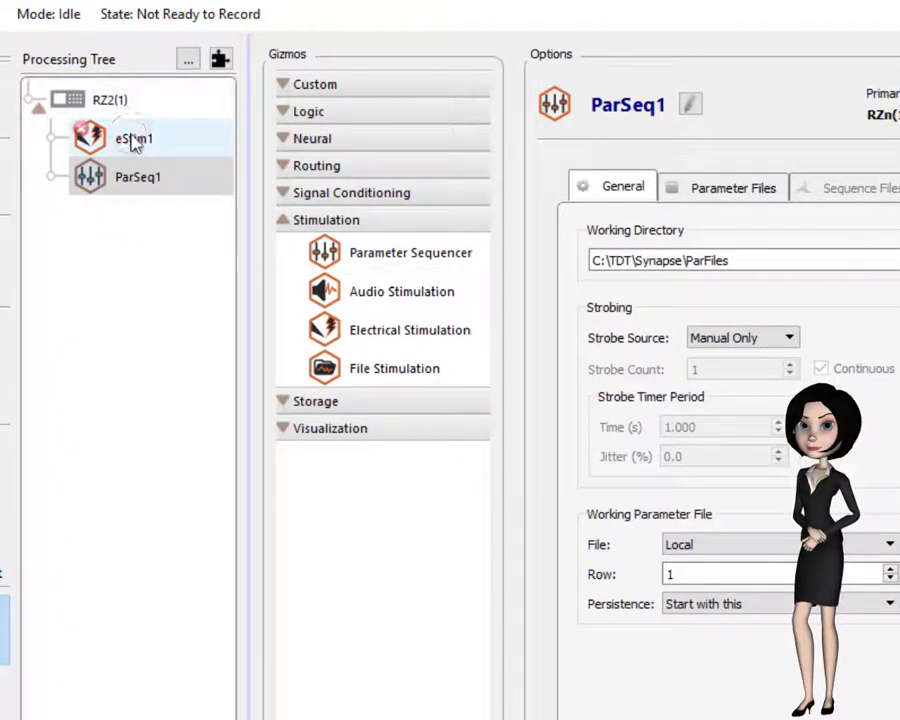
Step: Move eStim1 beneath ParSeq1 in the processing tree and check the gizmo connection diagram
{"action": "left_click", "coordinate": [135, 141]}
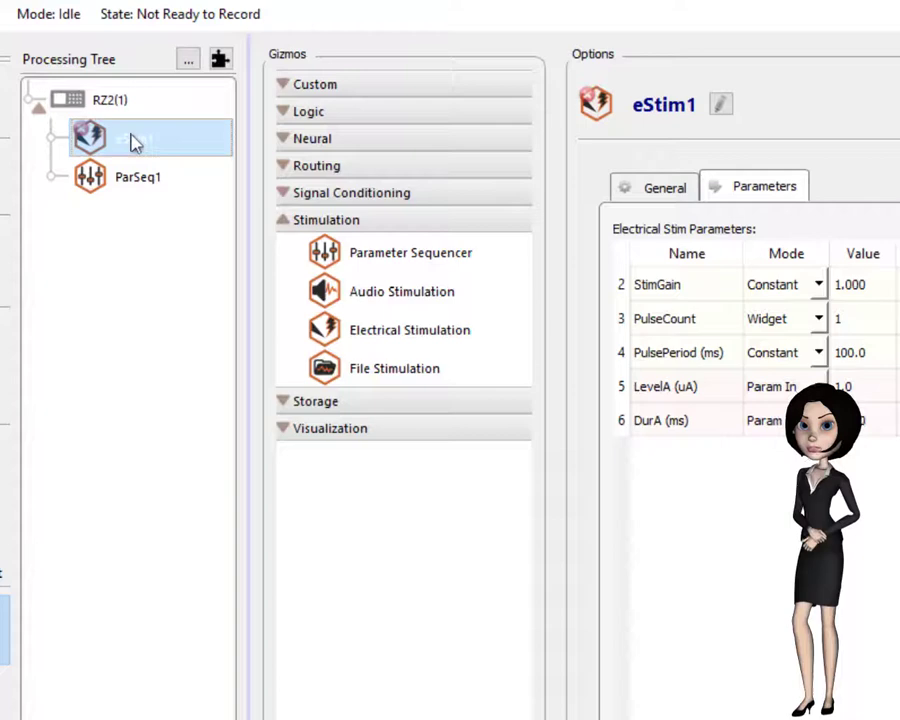
{"action": "mouse_move", "coordinate": [133, 141]}
{"action": "left_mouse_down"}
{"action": "mouse_move", "coordinate": [181, 191]}
{"action": "mouse_move", "coordinate": [181, 177]}
{"action": "left_mouse_up"}
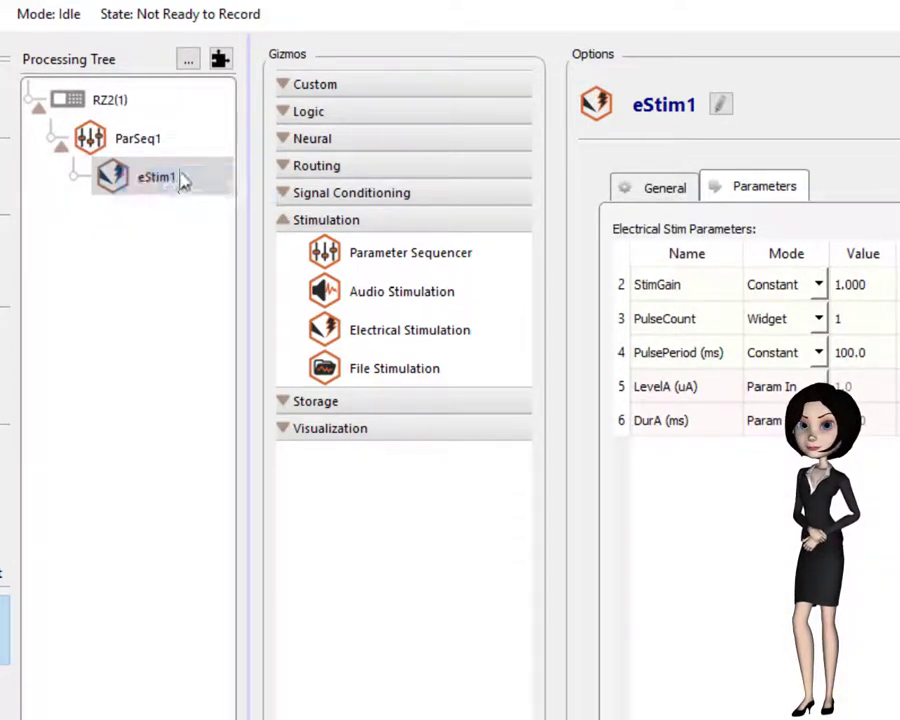
{"action": "left_click", "coordinate": [220, 60]}
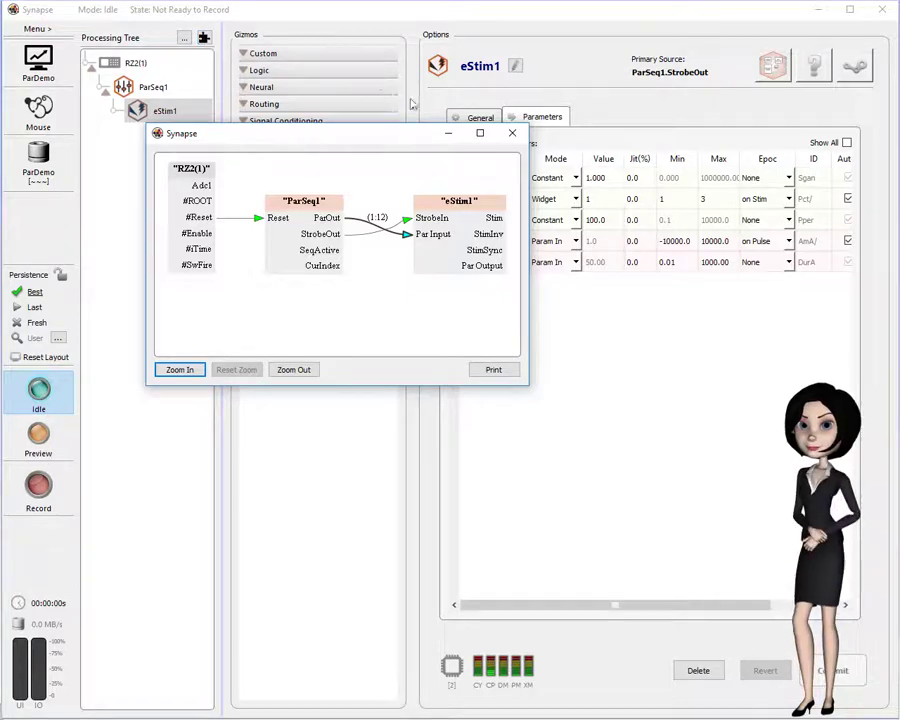
{"action": "left_click", "coordinate": [512, 133]}
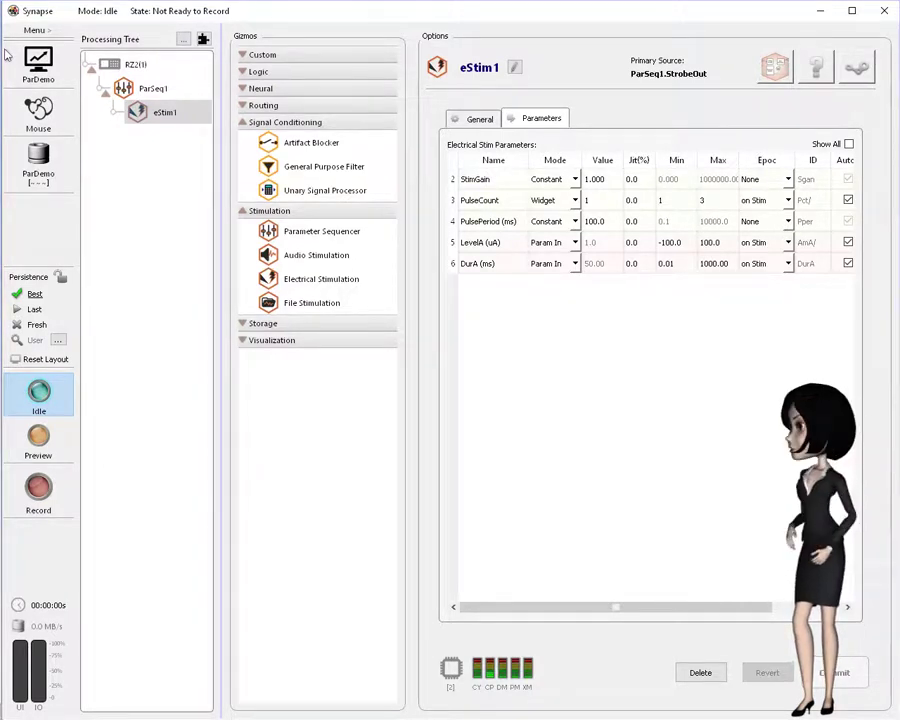
Step: Set ParSeq1's local parameter file to 5 rows
{"action": "left_click", "coordinate": [160, 89]}
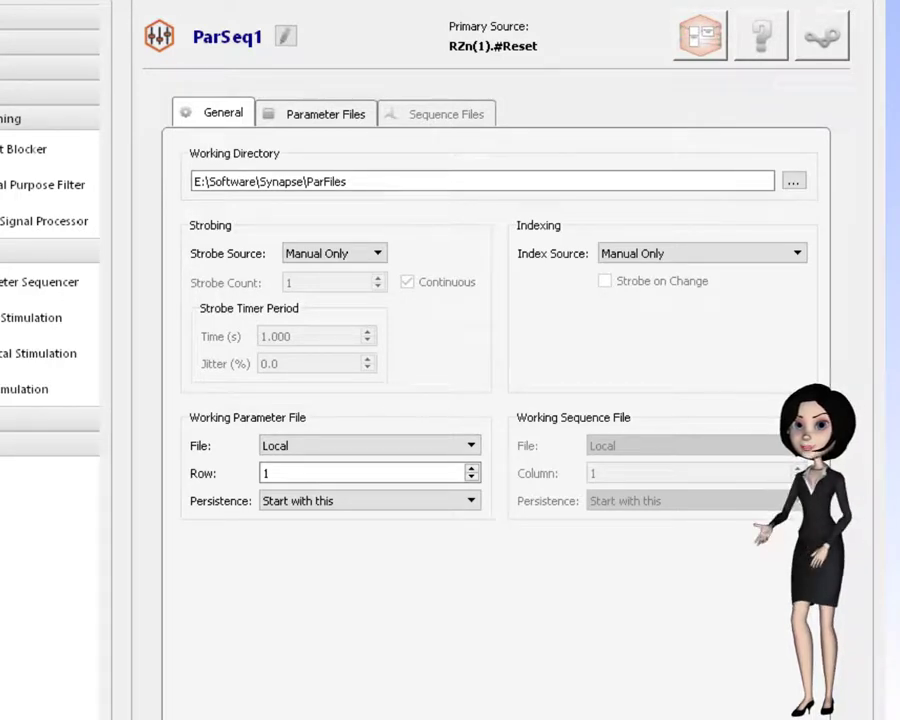
{"action": "left_click", "coordinate": [302, 116]}
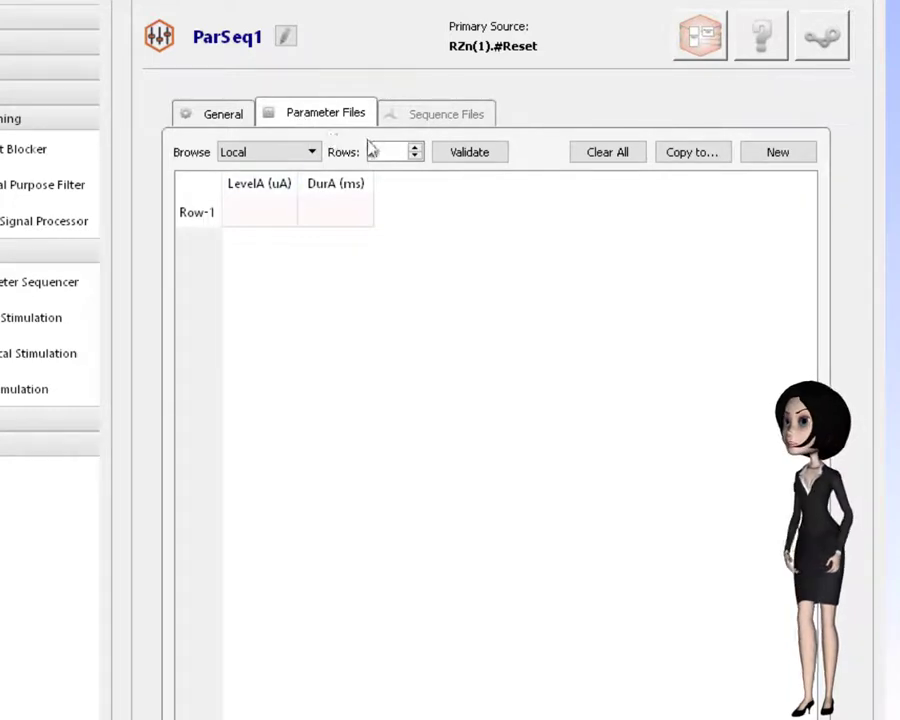
{"action": "left_click", "coordinate": [414, 148]}
{"action": "left_click", "coordinate": [415, 149]}
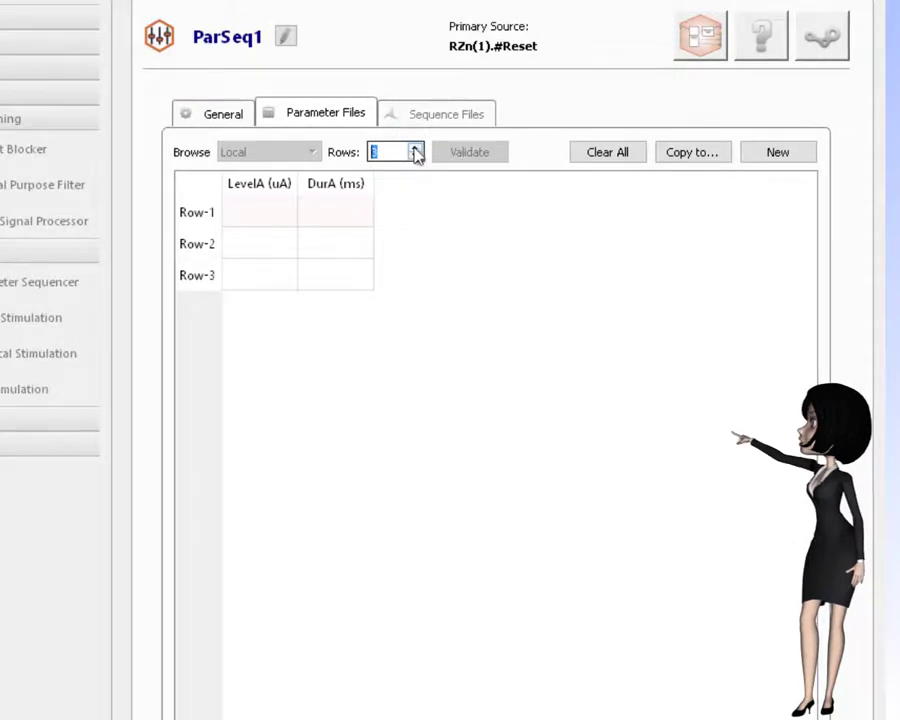
{"action": "left_click", "coordinate": [415, 149]}
{"action": "left_click", "coordinate": [415, 149]}
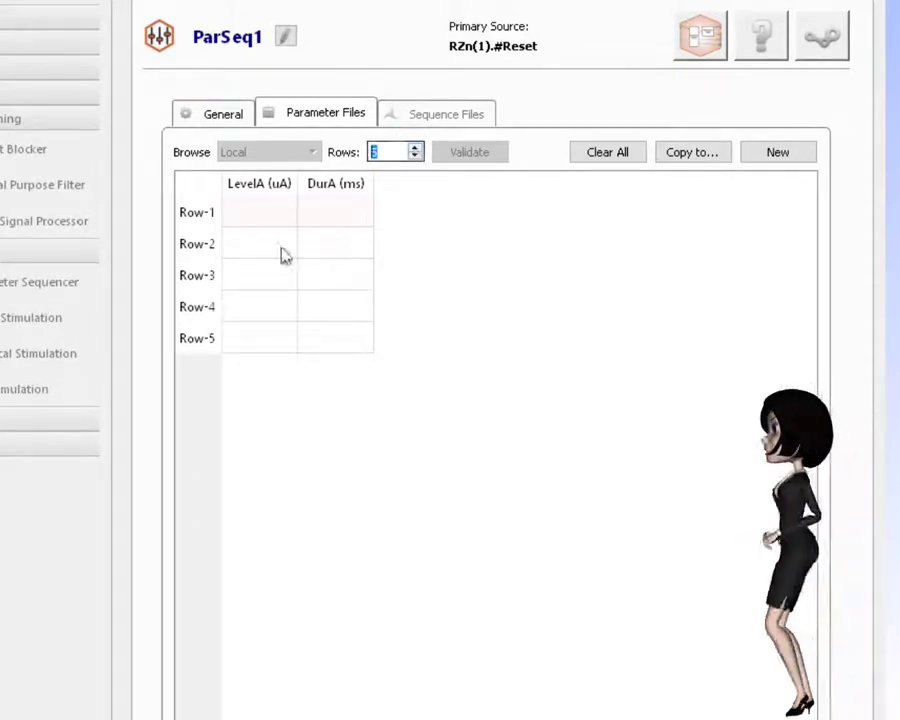
Step: Fill the LevelA (uA) column for Row-1 through Row-5 with 1, 2, 3, 3 and 1
{"action": "left_click", "coordinate": [269, 222]}
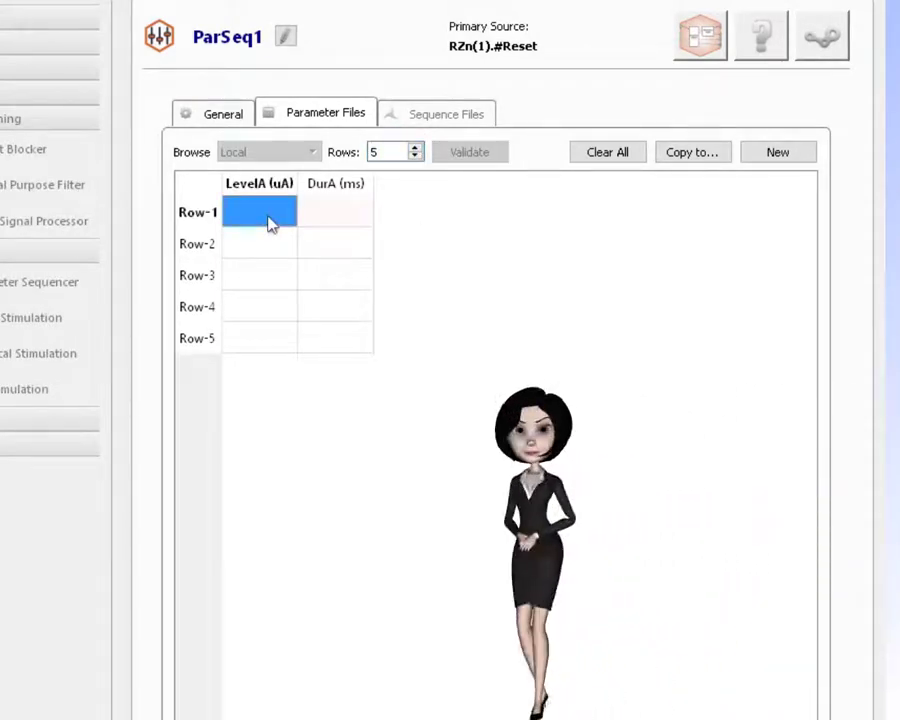
{"action": "type", "text": "1"}
{"action": "key", "text": "Return"}
{"action": "type", "text": "2"}
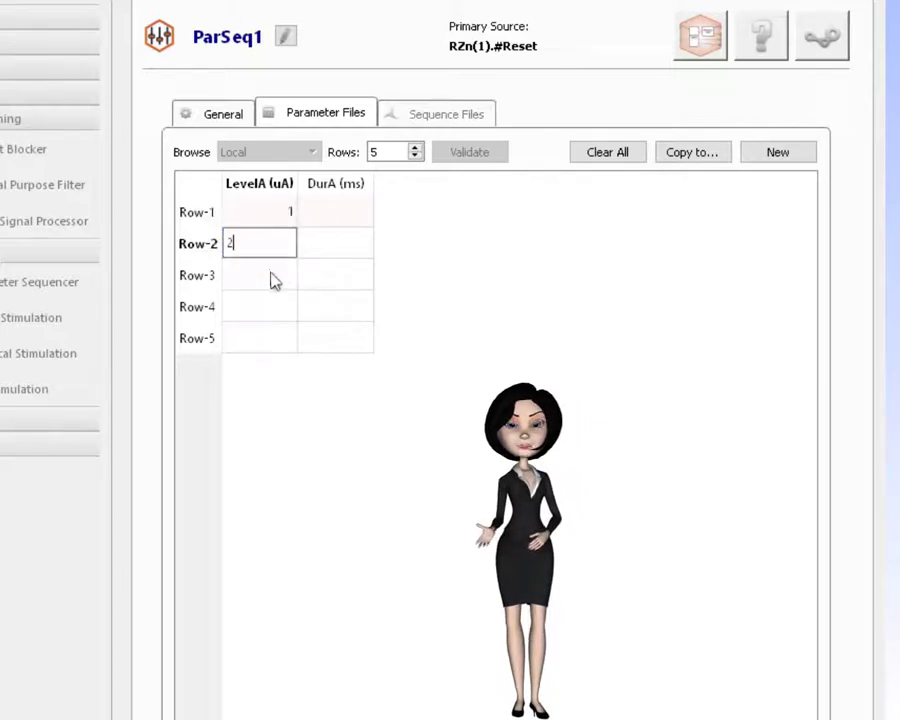
{"action": "key", "text": "Return"}
{"action": "type", "text": "3"}
{"action": "key", "text": "Return"}
{"action": "type", "text": "3"}
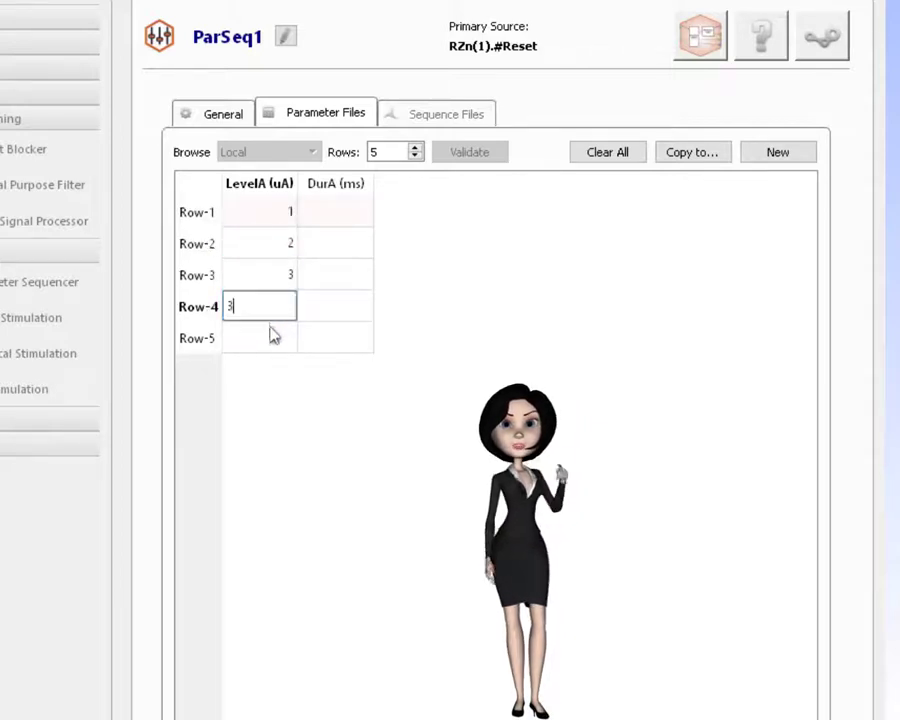
{"action": "left_click", "coordinate": [269, 339]}
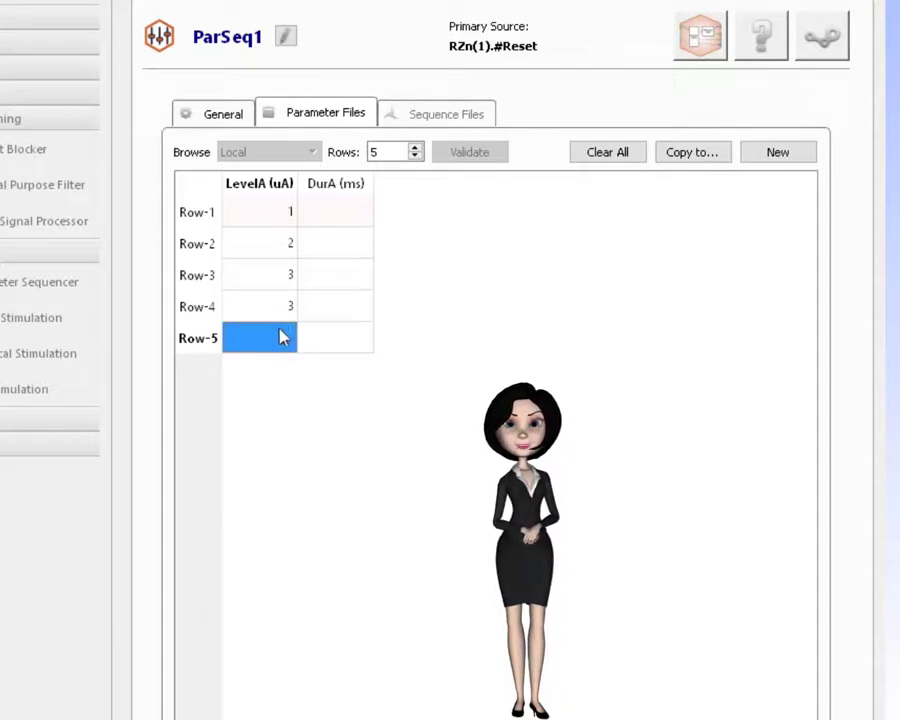
{"action": "type", "text": "1"}
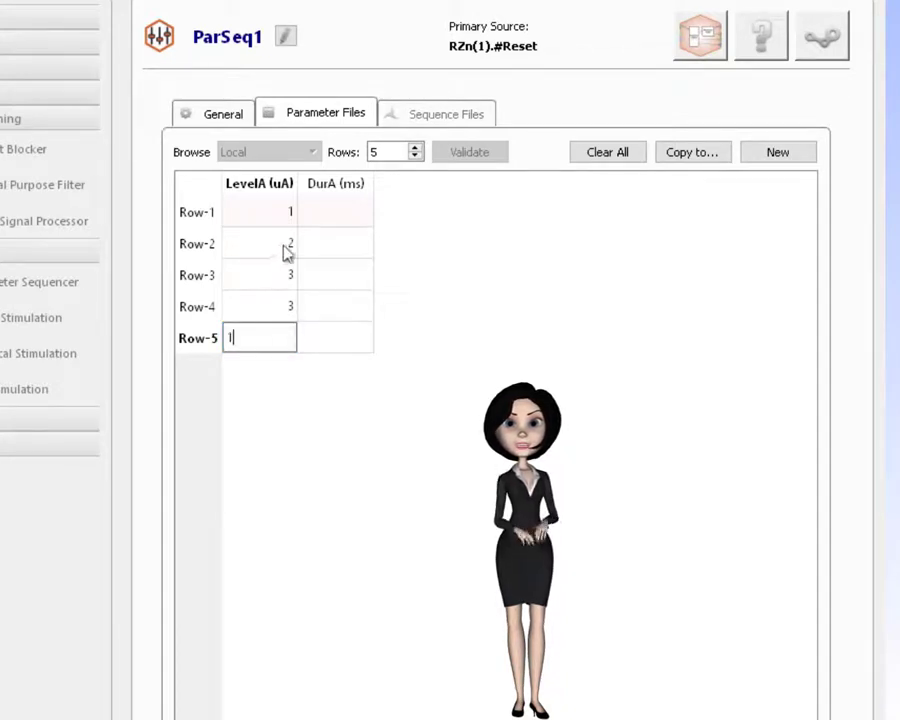
Step: Fill the DurA (ms) column for Row-1 through Row-5 with 30, 50, 20, 70 and 10, and commit the table
{"action": "left_click", "coordinate": [316, 213]}
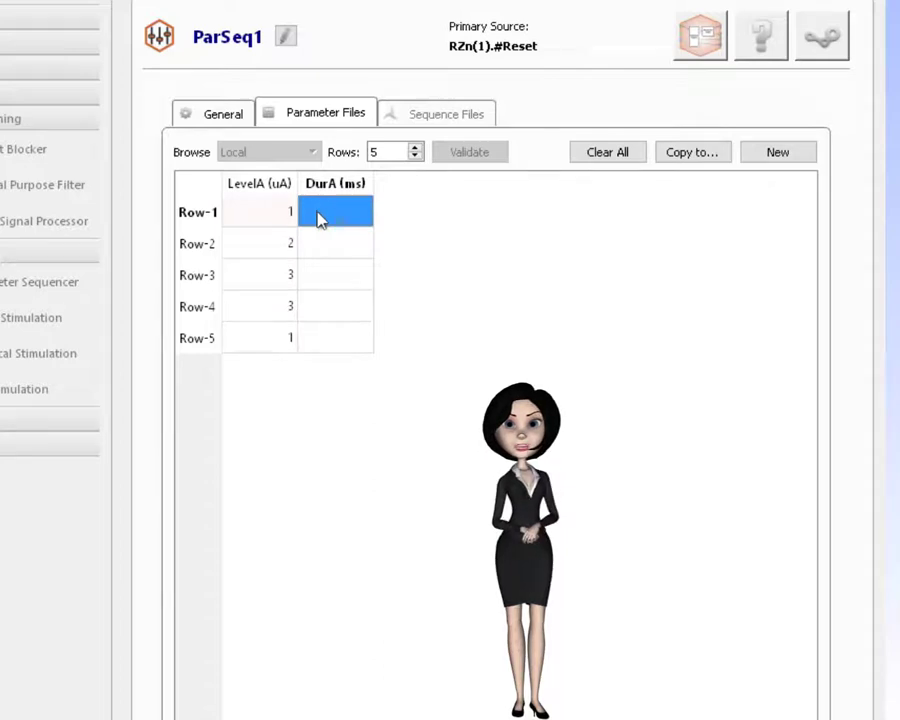
{"action": "type", "text": "30"}
{"action": "left_click", "coordinate": [330, 254]}
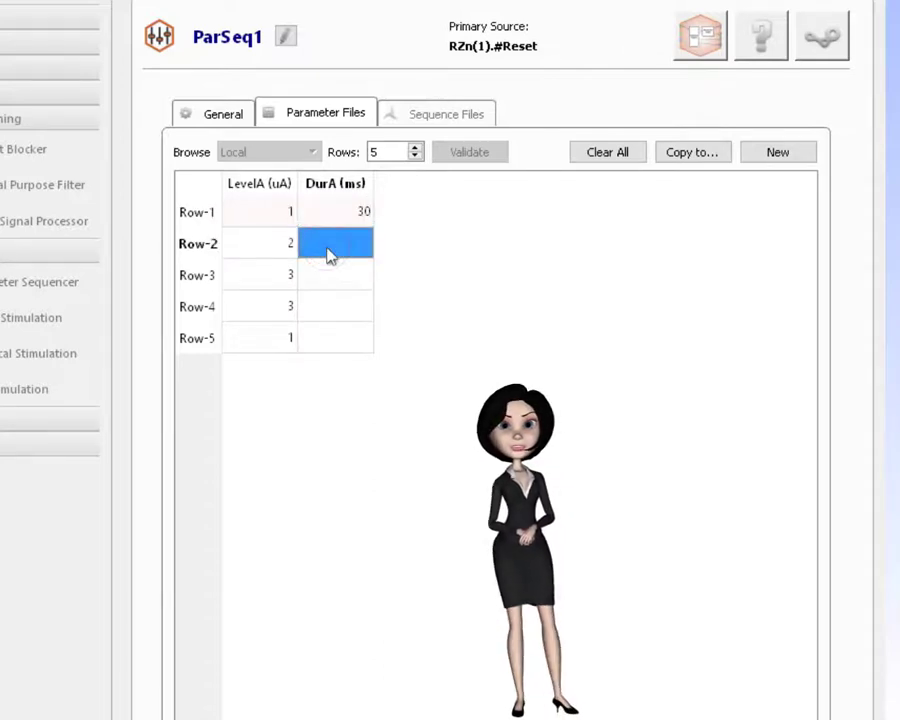
{"action": "type", "text": "50"}
{"action": "left_click", "coordinate": [337, 285]}
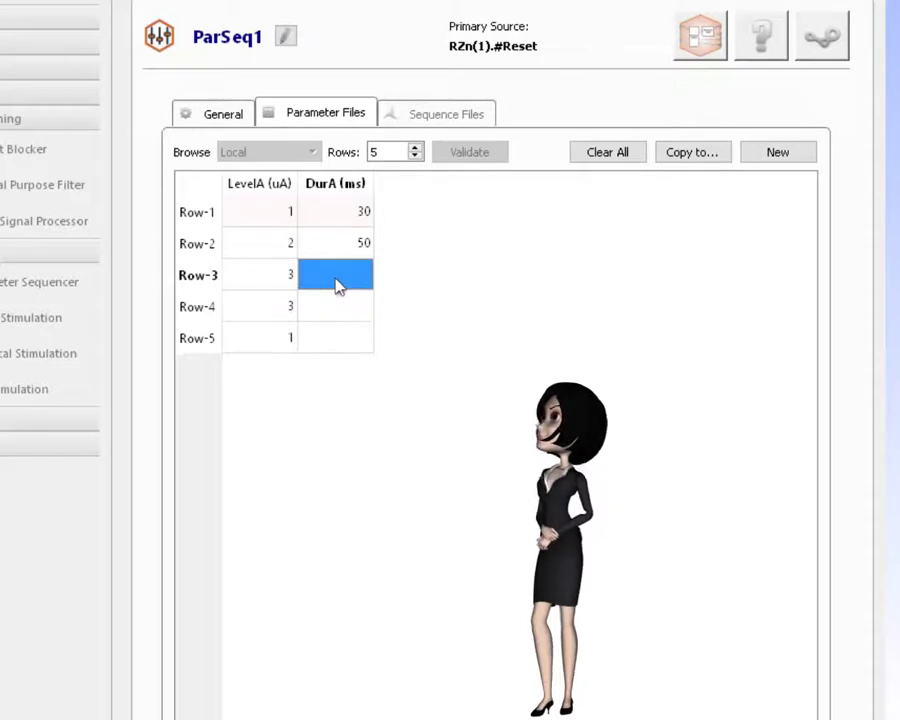
{"action": "type", "text": "20"}
{"action": "left_click", "coordinate": [340, 313]}
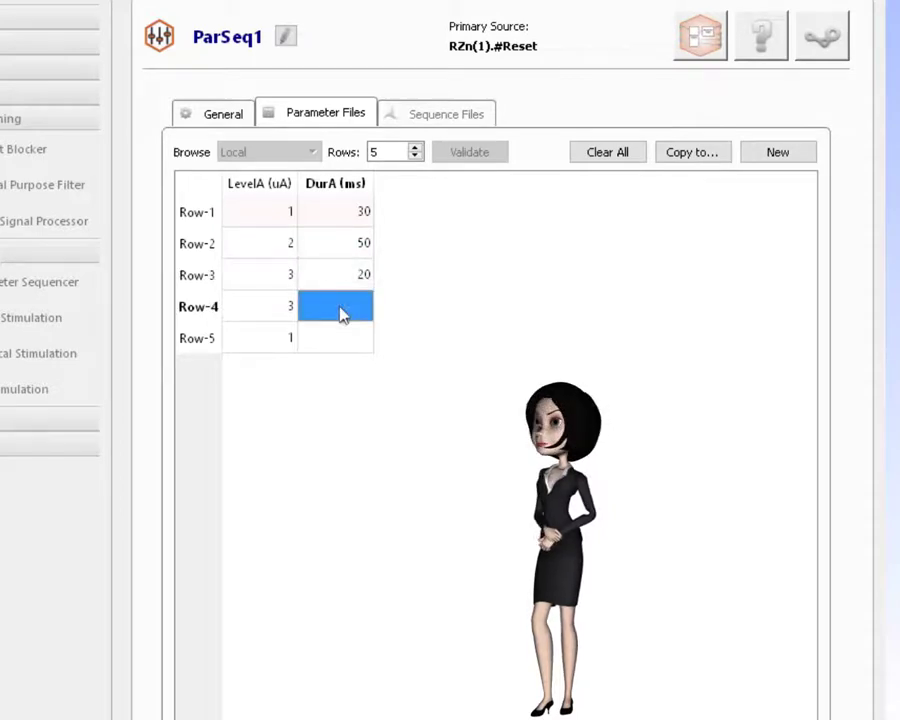
{"action": "type", "text": "70"}
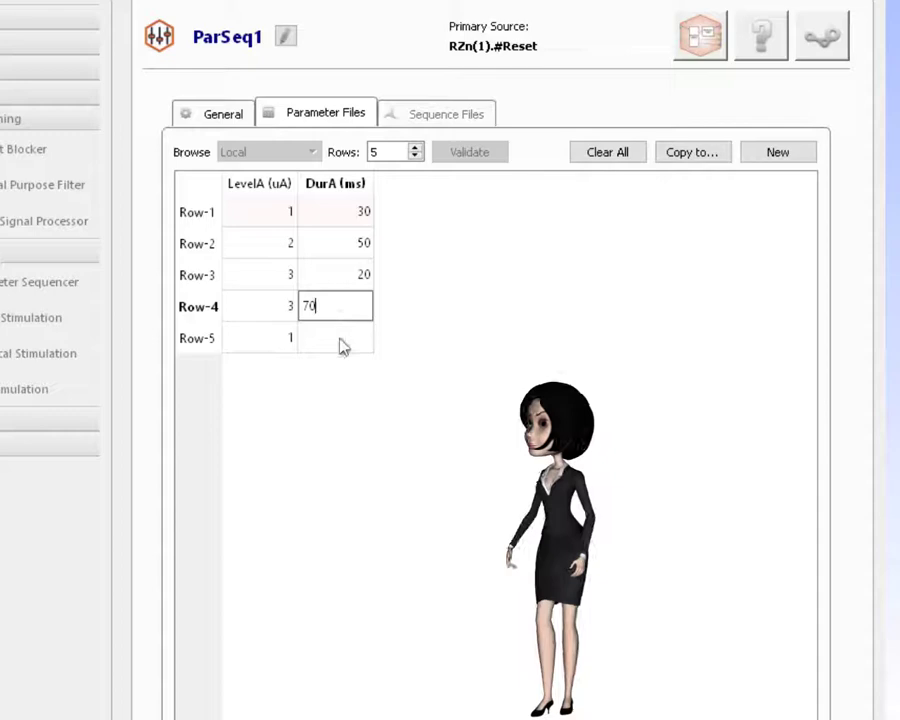
{"action": "left_click", "coordinate": [341, 344]}
{"action": "type", "text": "10"}
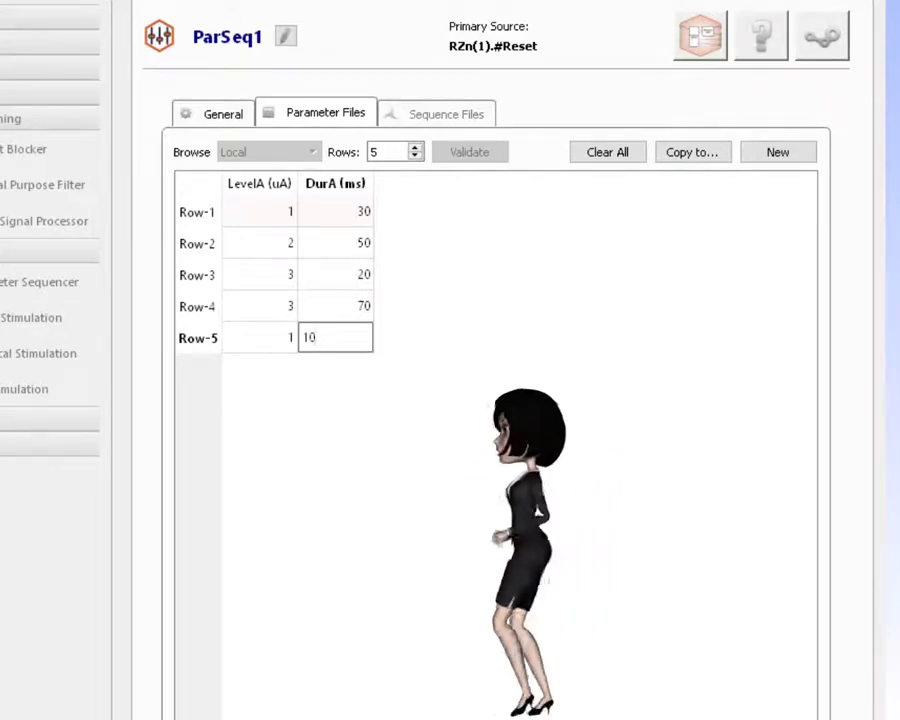
{"action": "key", "text": "Return"}
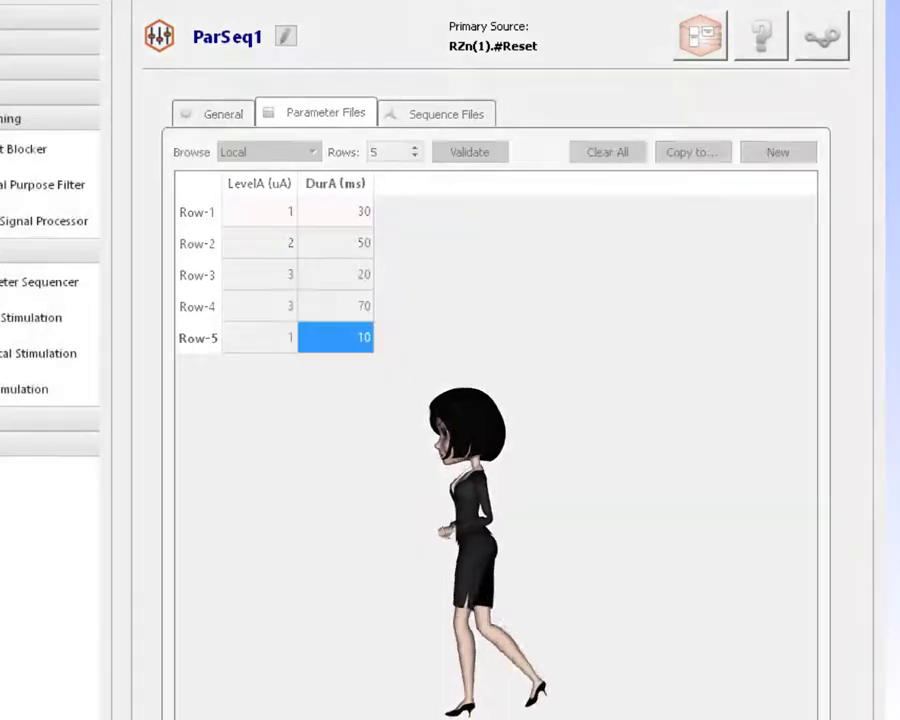
{"action": "left_click", "coordinate": [831, 672]}
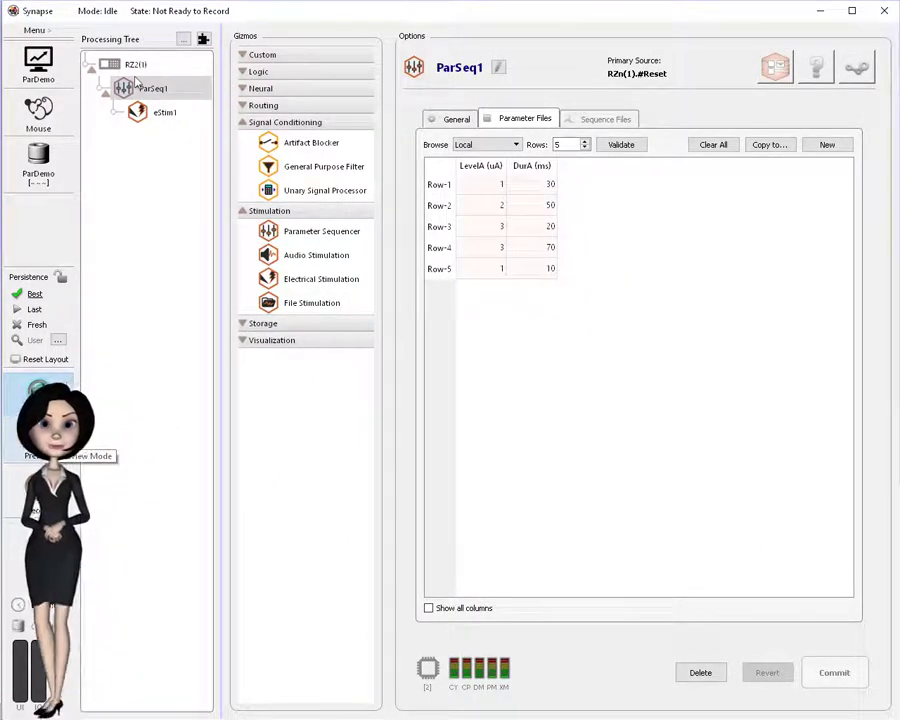
Step: Run the experiment in Preview mode and strobe ParSeq1 three times with the Row-1 parameters
{"action": "left_click", "coordinate": [40, 447]}
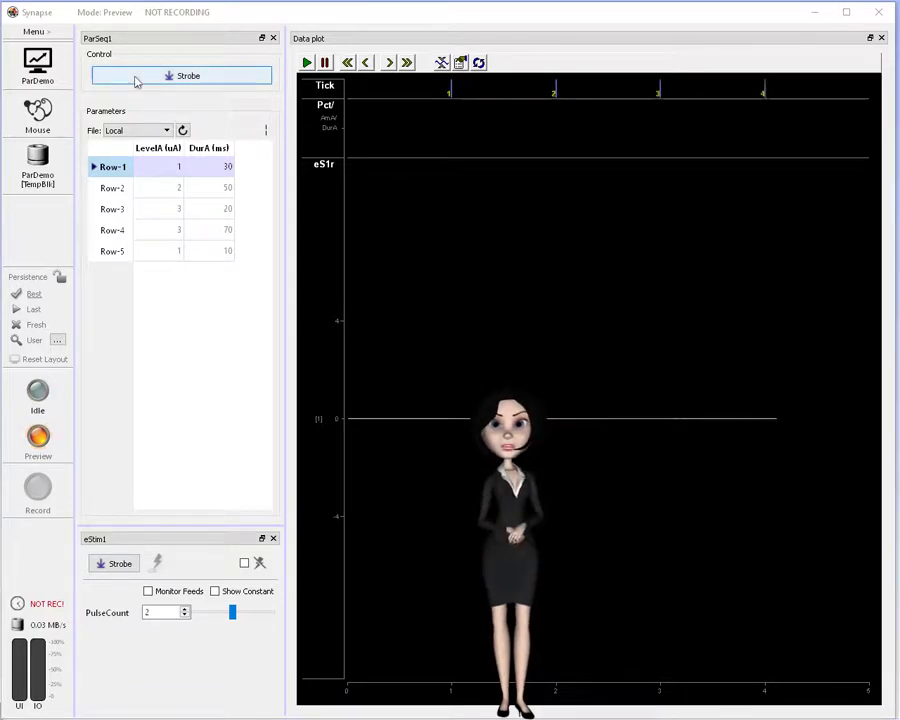
{"action": "left_click", "coordinate": [137, 76]}
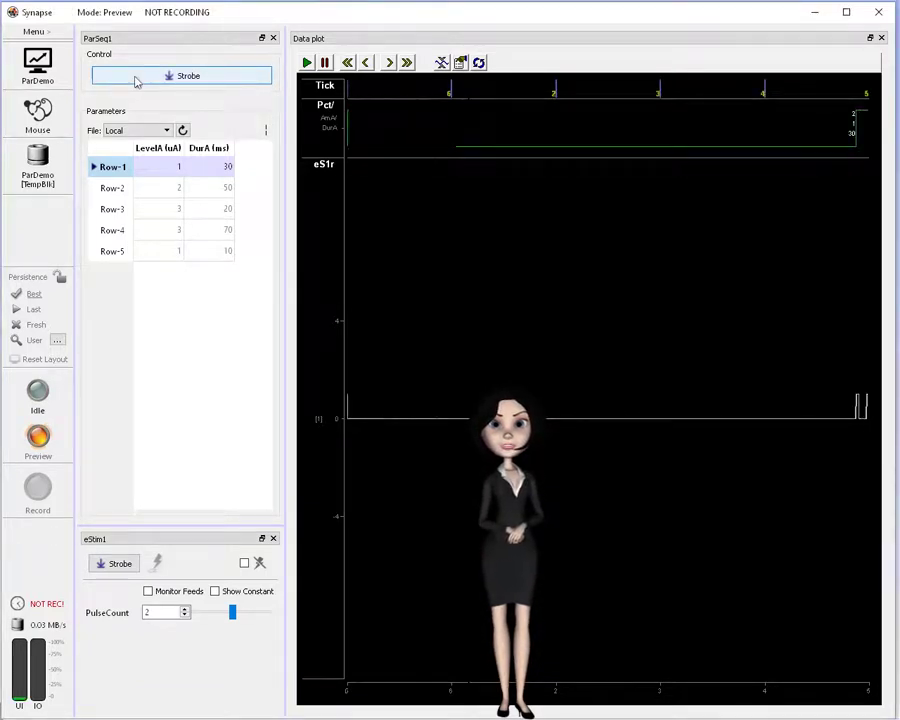
{"action": "left_click", "coordinate": [137, 78]}
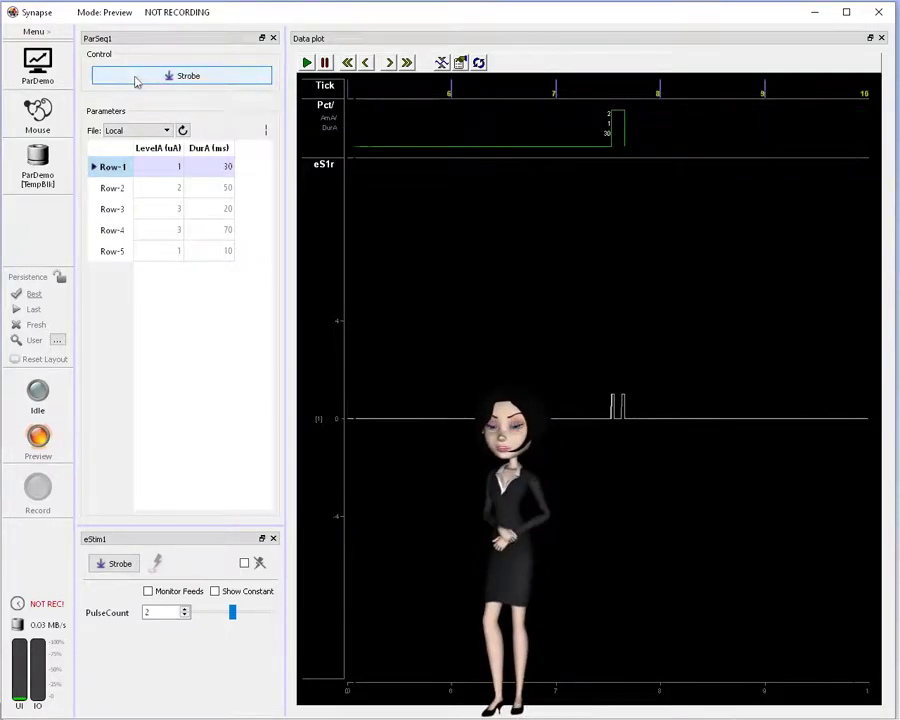
{"action": "left_click", "coordinate": [136, 78]}
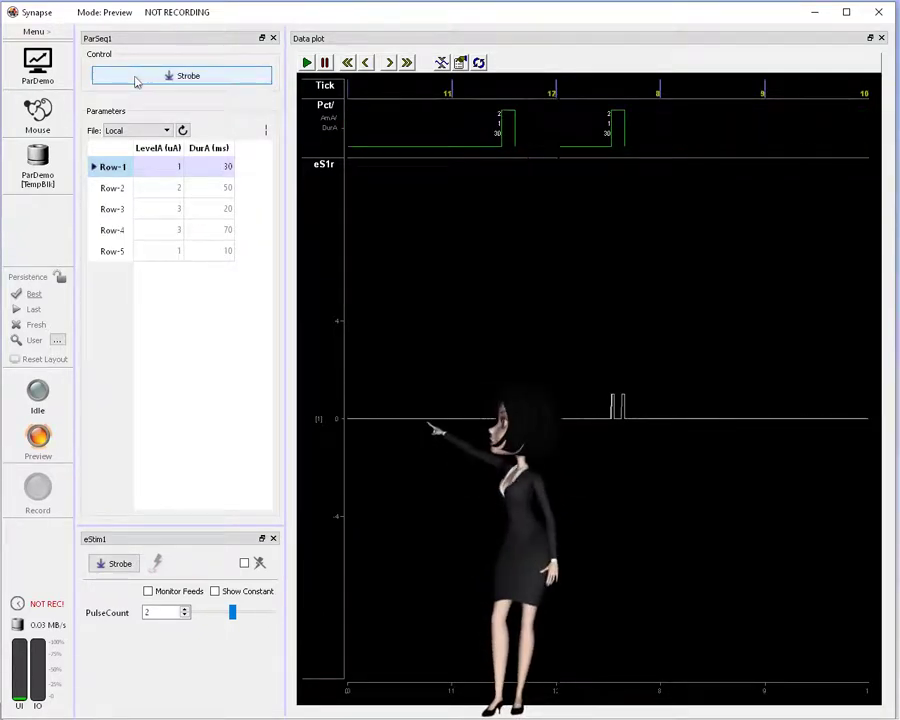
Step: Trigger stimulation with the Row-3 parameters and with the Row-5 parameters of ParSeq1
{"action": "left_click", "coordinate": [176, 212]}
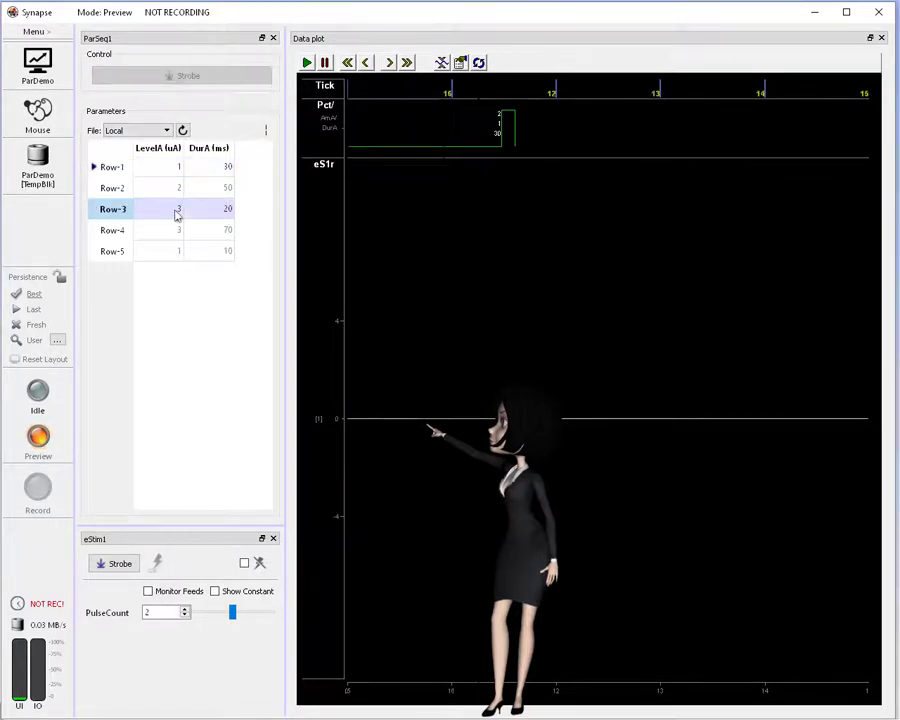
{"action": "left_click", "coordinate": [153, 252]}
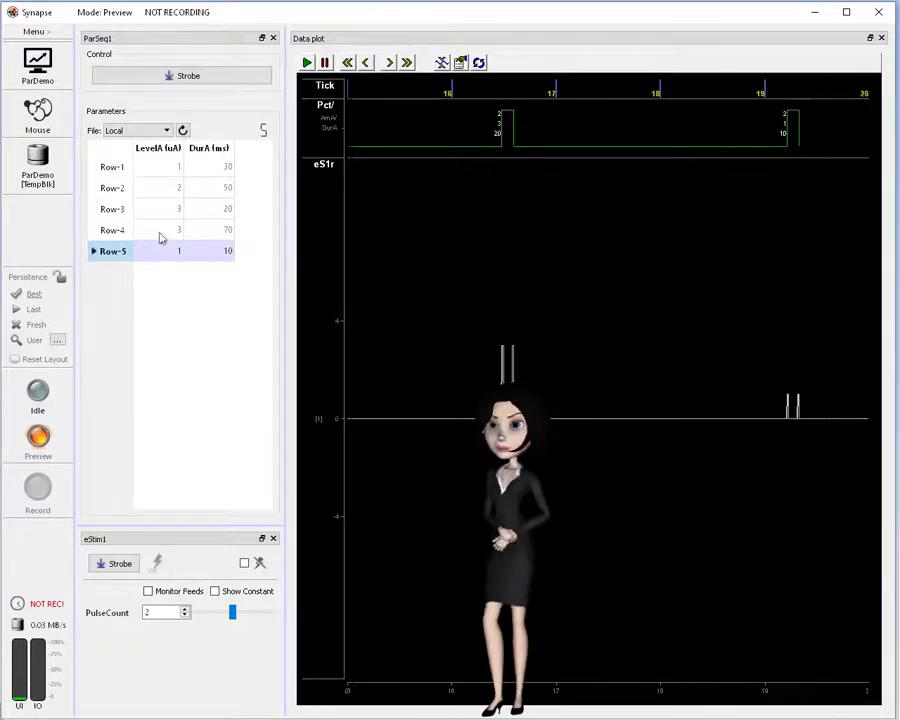
Step: Trigger stimulation with the Row-4, Row-2, Row-1 and Row-3 parameters of ParSeq1
{"action": "left_click", "coordinate": [160, 234]}
{"action": "left_click", "coordinate": [167, 194]}
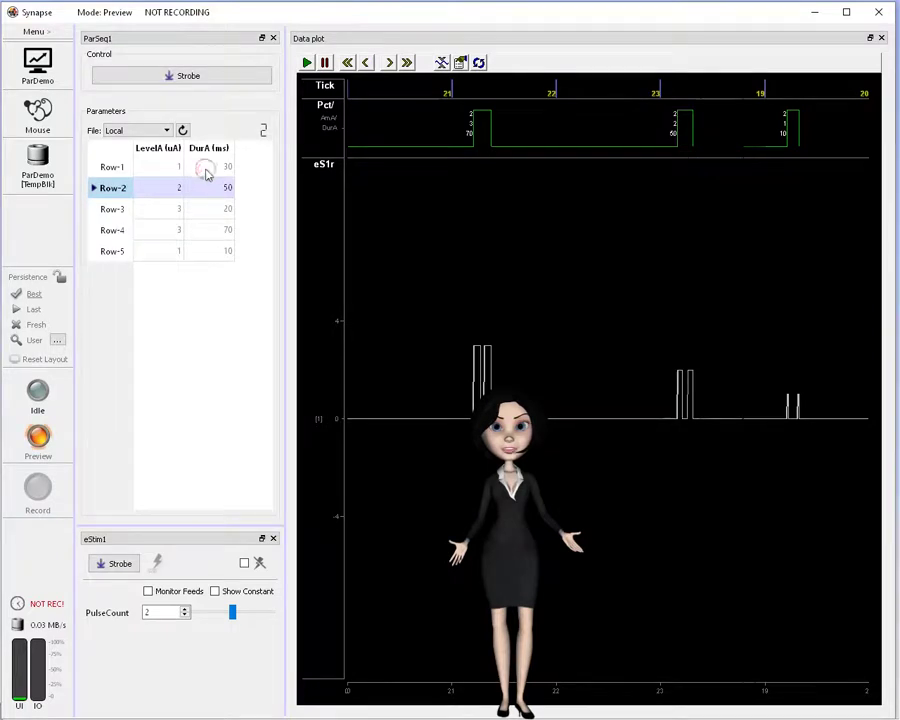
{"action": "left_click", "coordinate": [206, 172]}
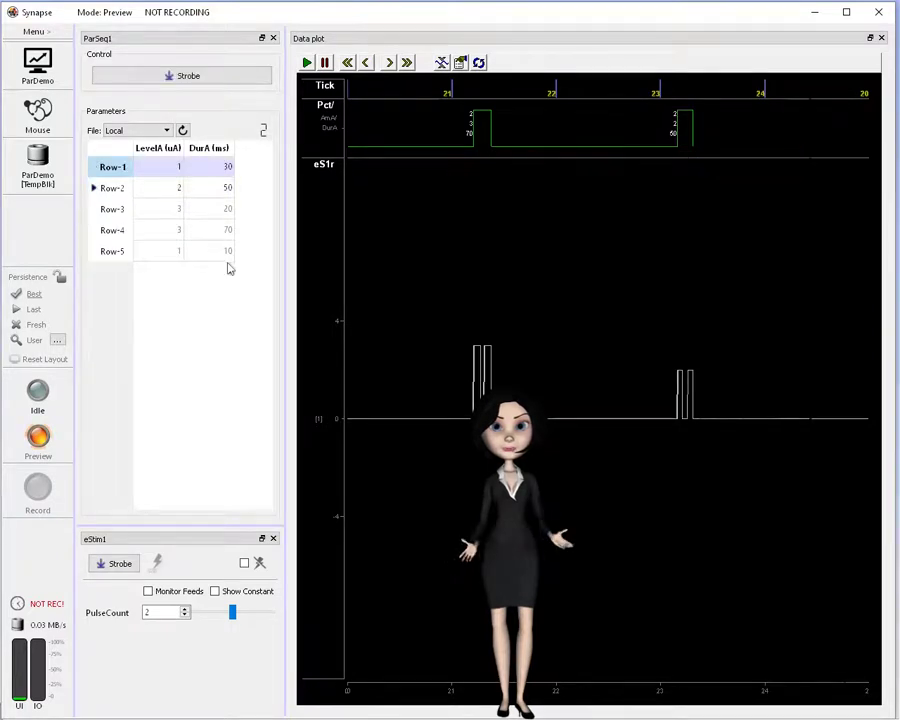
{"action": "left_click", "coordinate": [210, 215]}
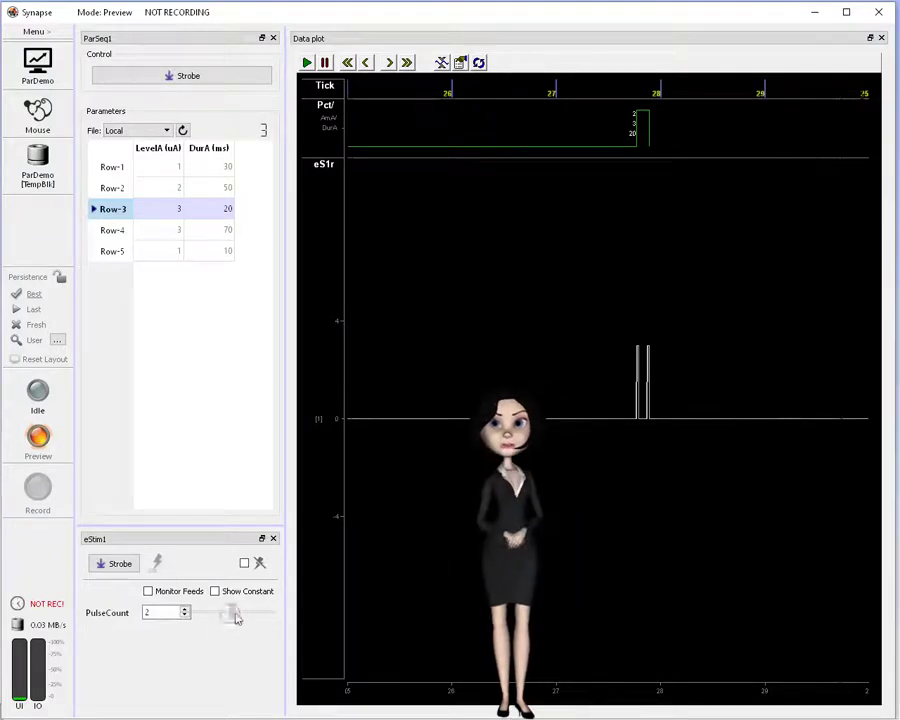
Step: Set eStim1's PulseCount to 3 and trigger stimulation with the Row-4, Row-5, Row-1 and Row-3 parameters
{"action": "left_click", "coordinate": [166, 239]}
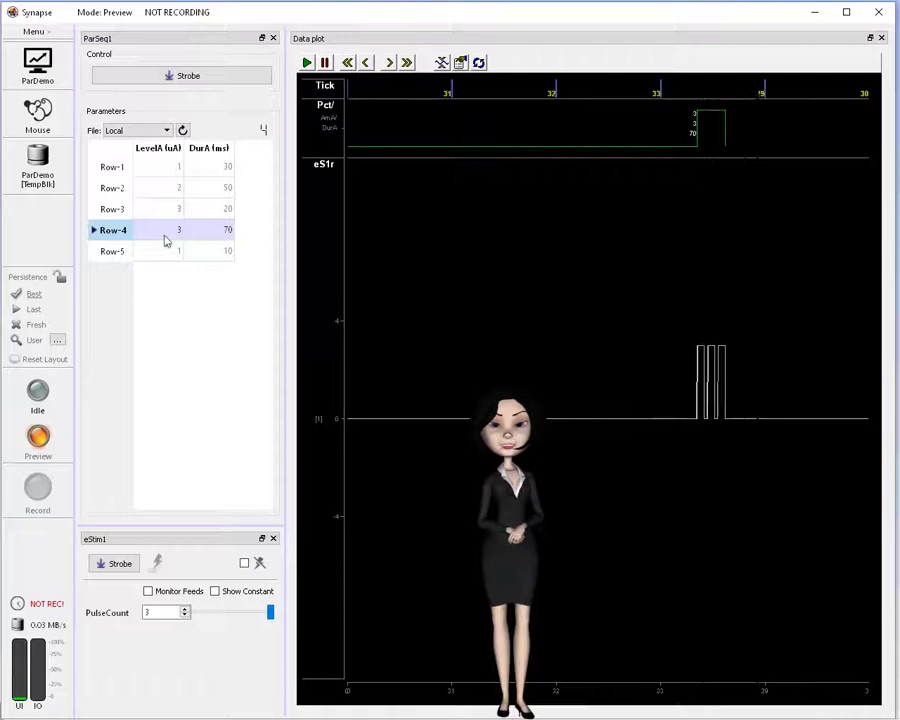
{"action": "left_click", "coordinate": [170, 255]}
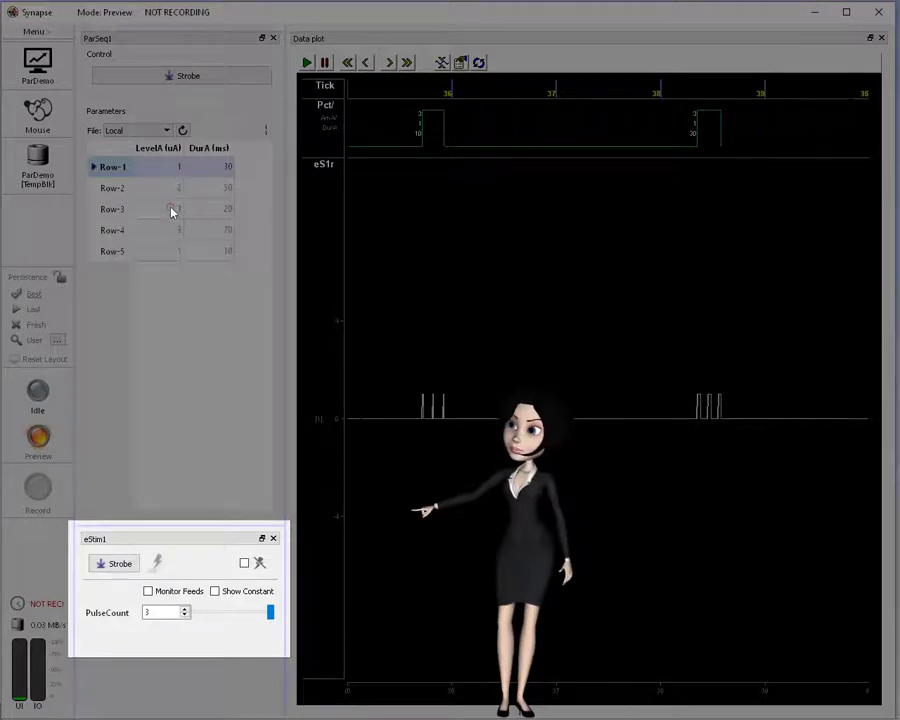
{"action": "left_click", "coordinate": [172, 209]}
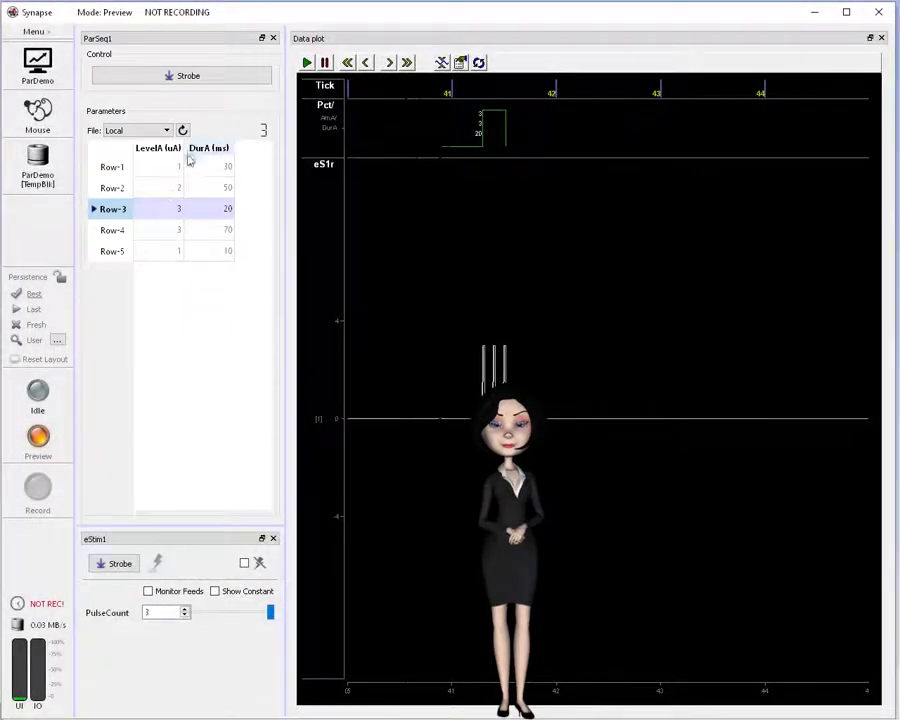
Step: Strobe ParSeq1 three times with the Row-3 parameters and return the experiment to Idle mode
{"action": "left_click", "coordinate": [205, 78]}
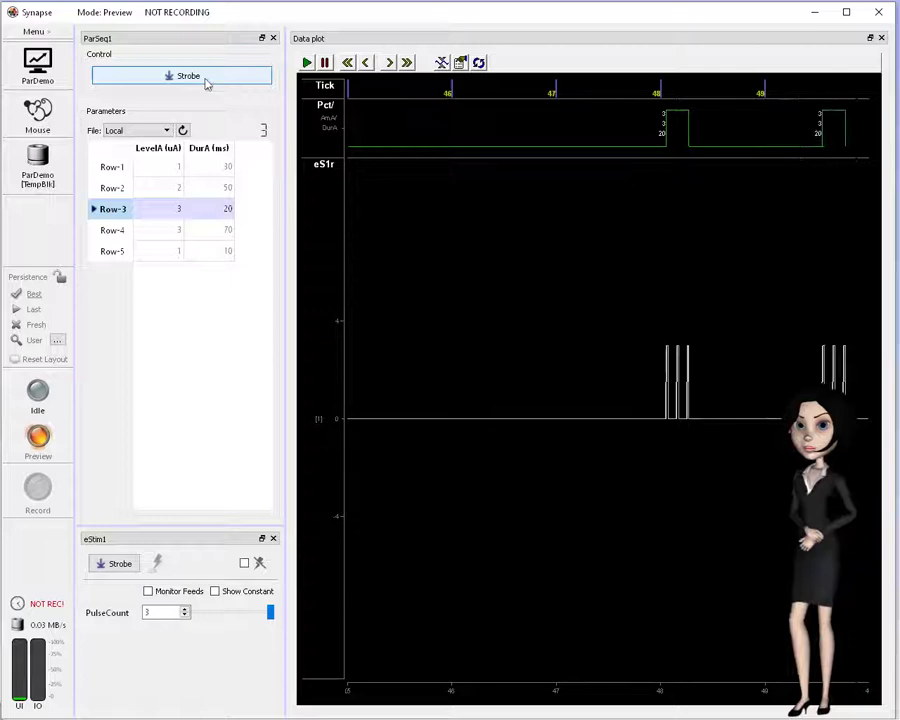
{"action": "left_click", "coordinate": [205, 78]}
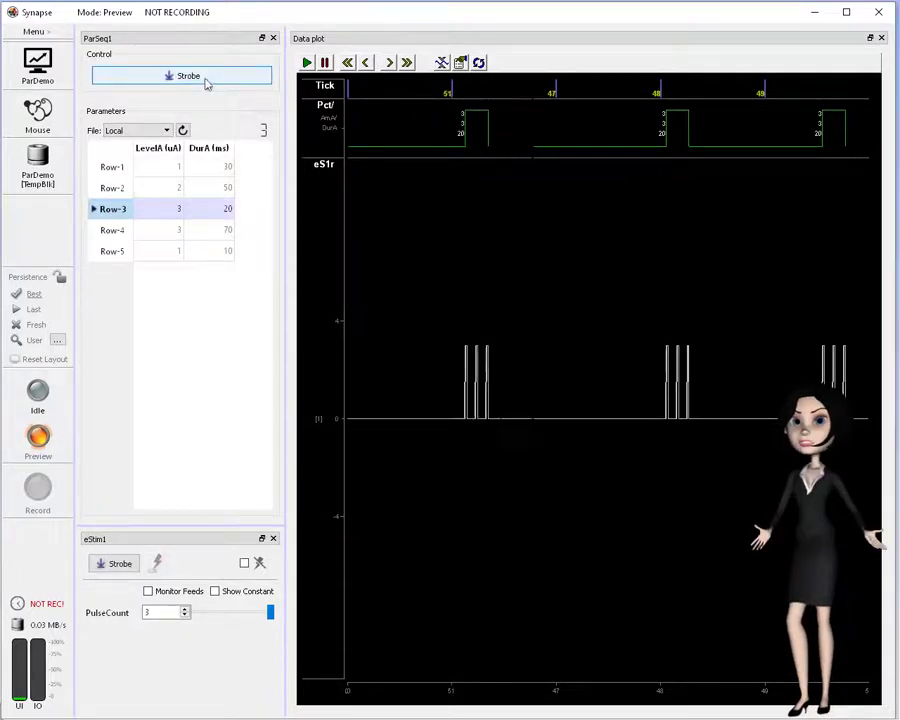
{"action": "left_click", "coordinate": [205, 78]}
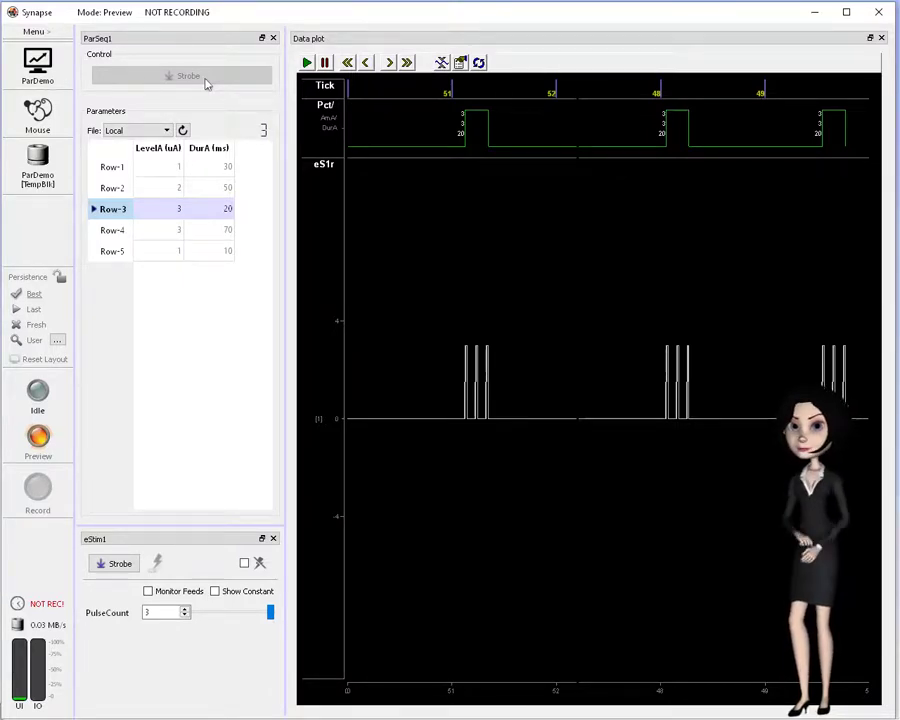
{"action": "left_click", "coordinate": [37, 393]}
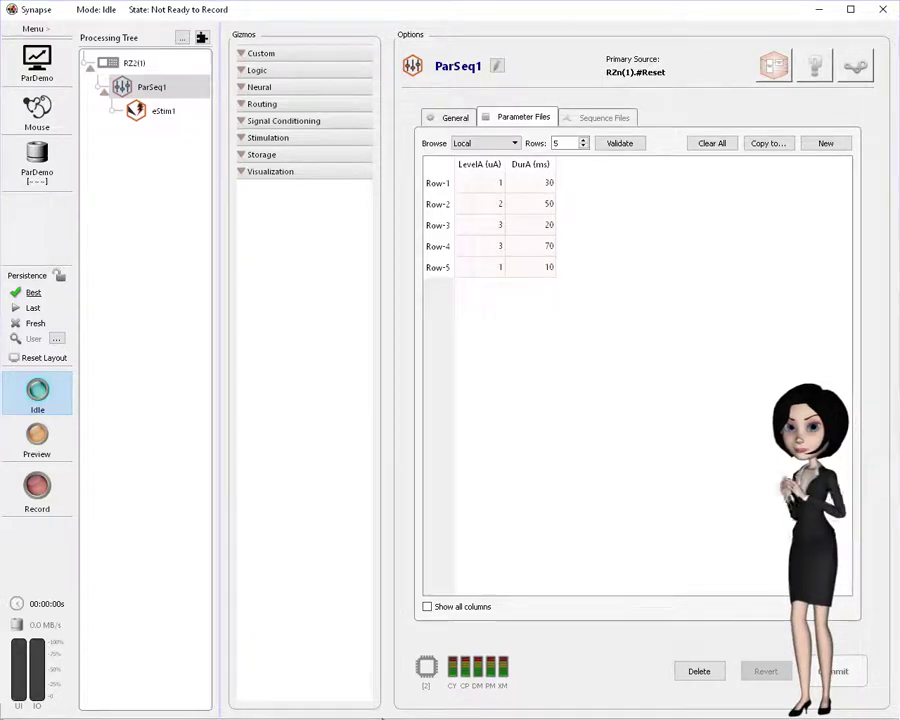
Step: Set ParSeq1's strobe source to Timer with a 1.5 s period and its index source to Sequence File
{"action": "left_click", "coordinate": [457, 120]}
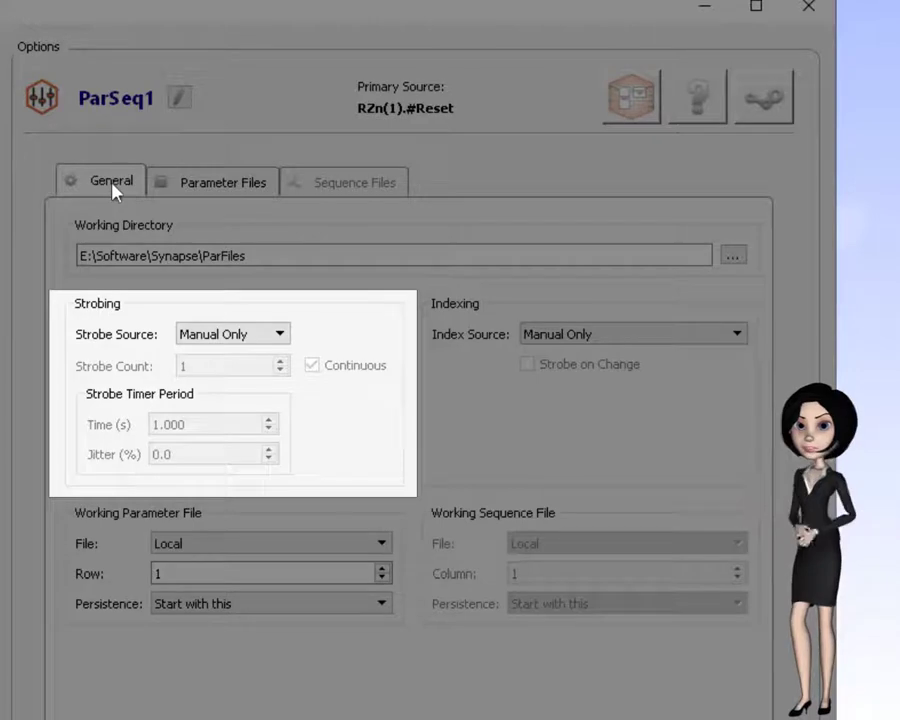
{"action": "left_click", "coordinate": [232, 334]}
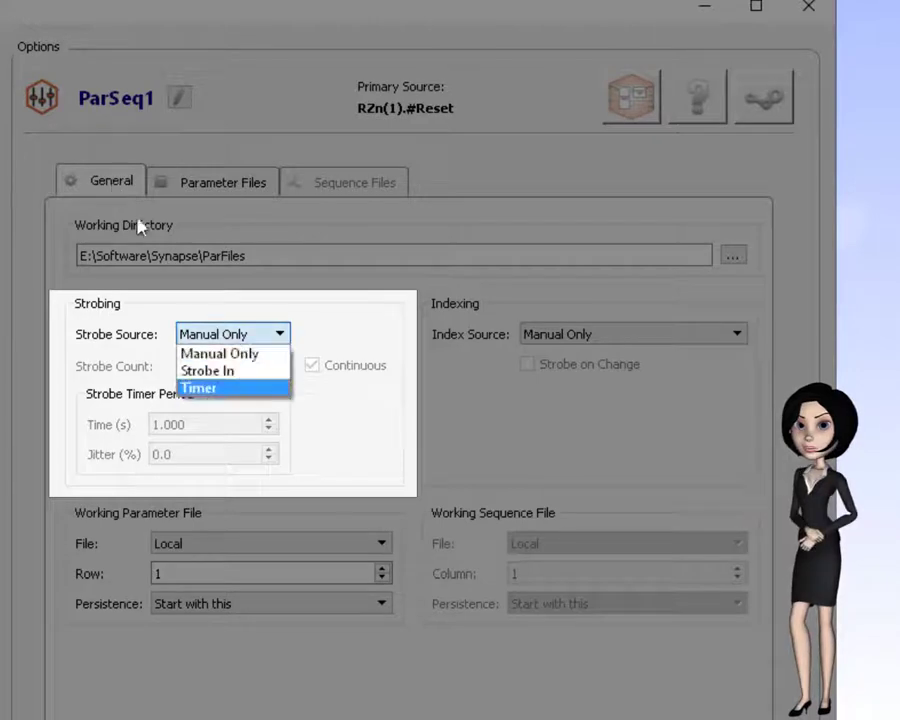
{"action": "left_click", "coordinate": [262, 389]}
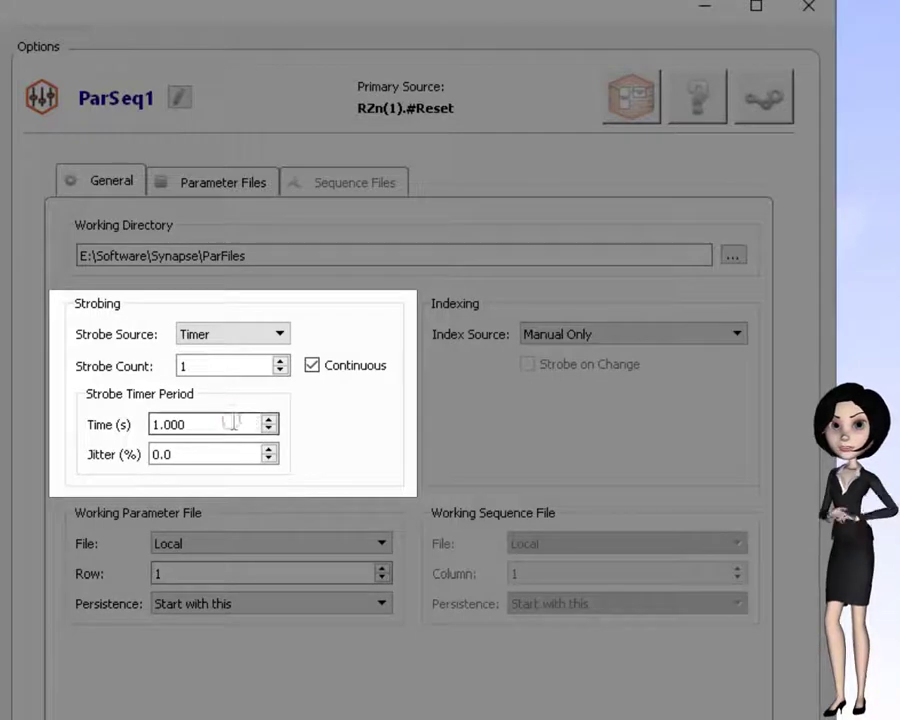
{"action": "left_click_drag", "start_coordinate": [231, 424], "coordinate": [54, 444]}
{"action": "type", "text": "1.5"}
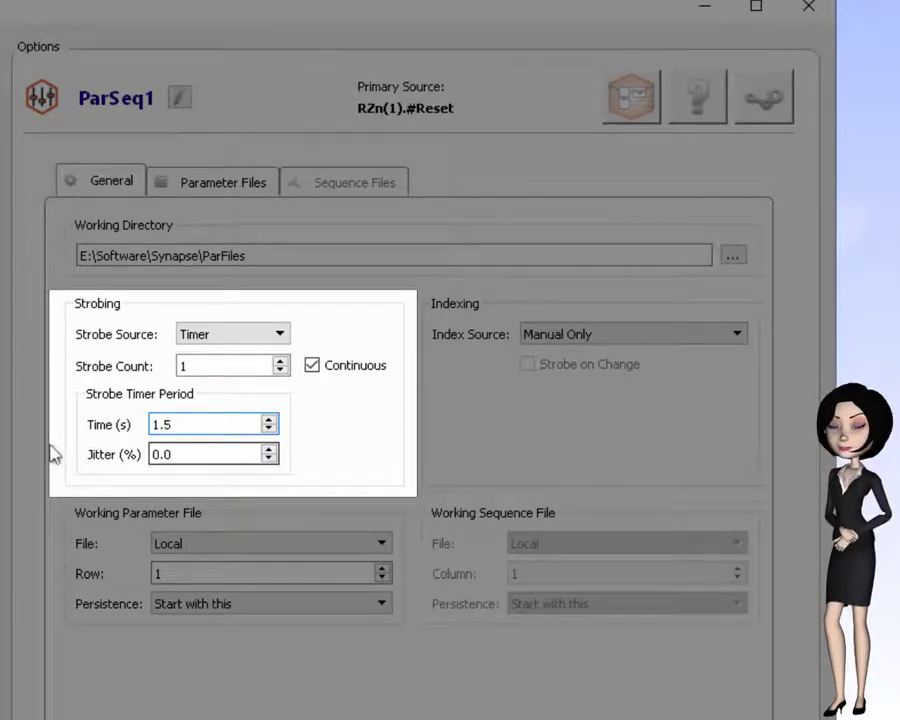
{"action": "key", "text": "Return"}
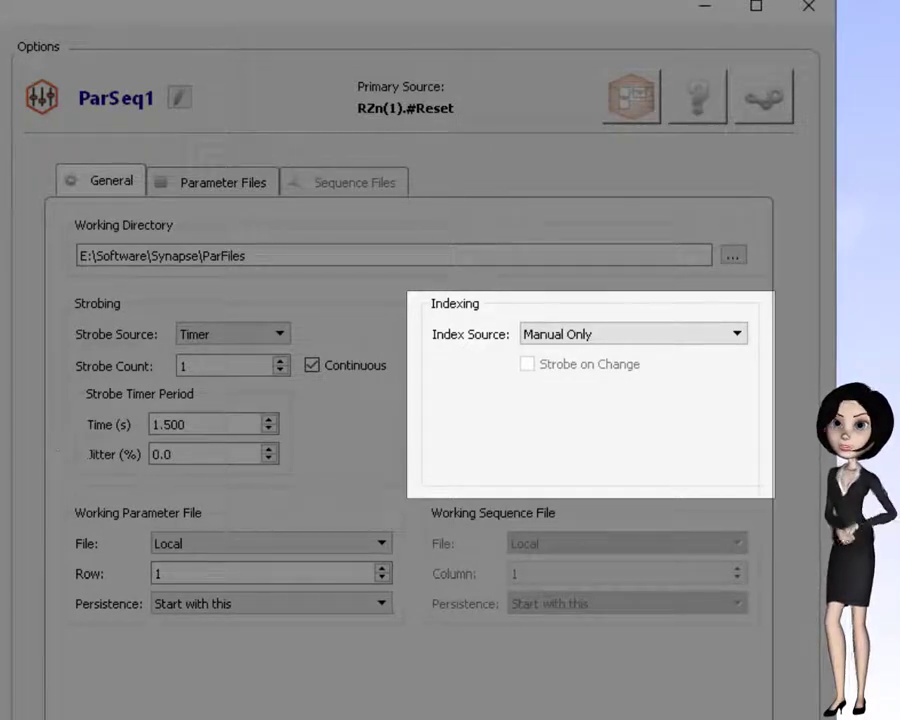
{"action": "left_click", "coordinate": [554, 340]}
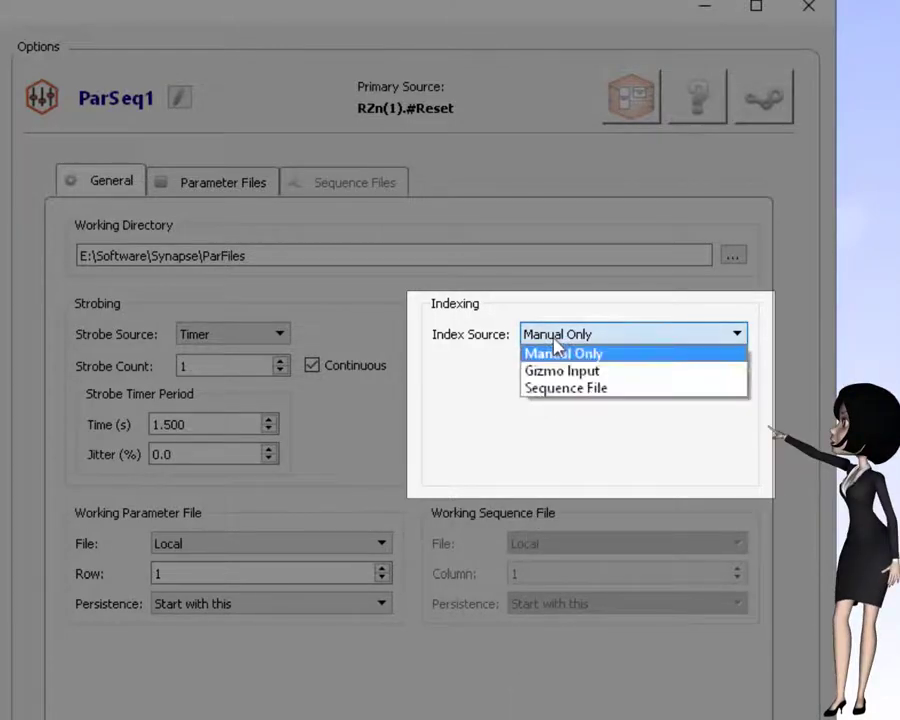
{"action": "left_click", "coordinate": [593, 399]}
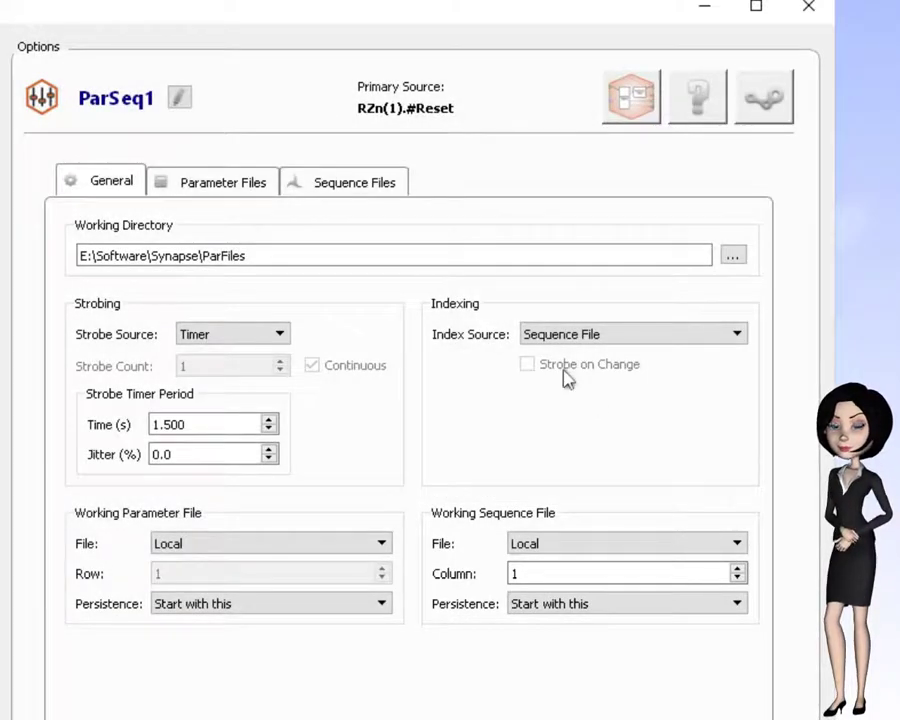
Step: Extend ParSeq1's local sequence table to 10 rows
{"action": "left_click", "coordinate": [355, 185]}
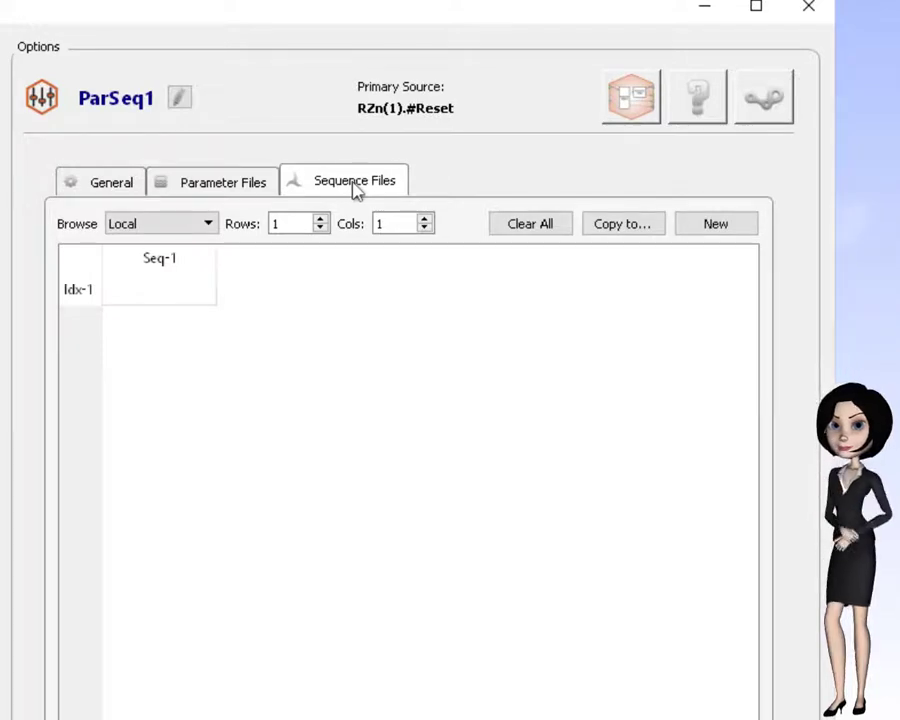
{"action": "left_click", "coordinate": [321, 219]}
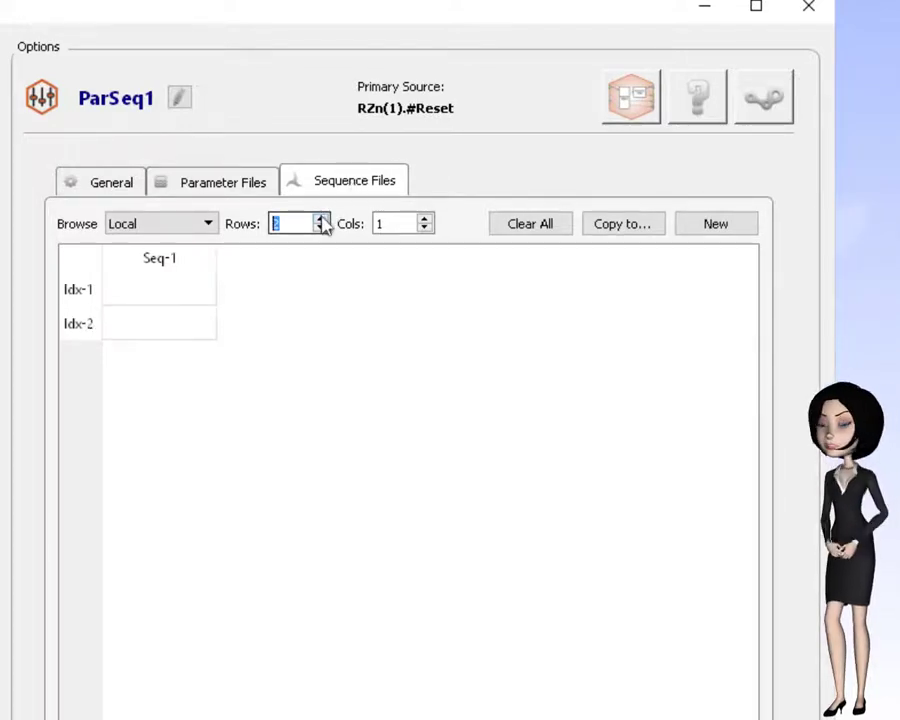
{"action": "left_click", "coordinate": [321, 219]}
{"action": "left_click", "coordinate": [321, 219]}
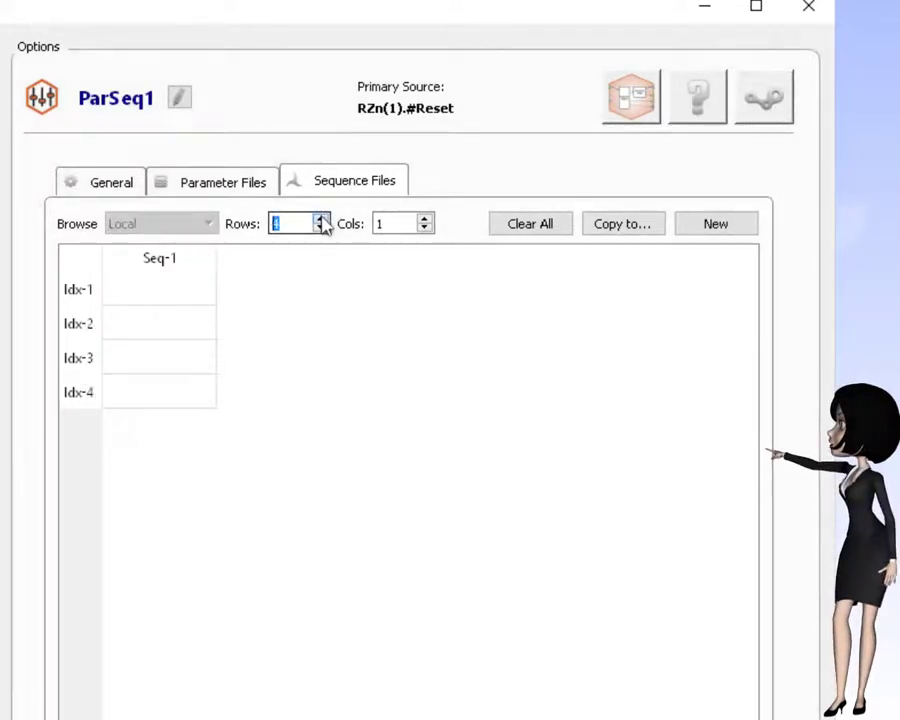
{"action": "left_click", "coordinate": [321, 219]}
{"action": "left_click", "coordinate": [321, 219]}
{"action": "left_click", "coordinate": [321, 219]}
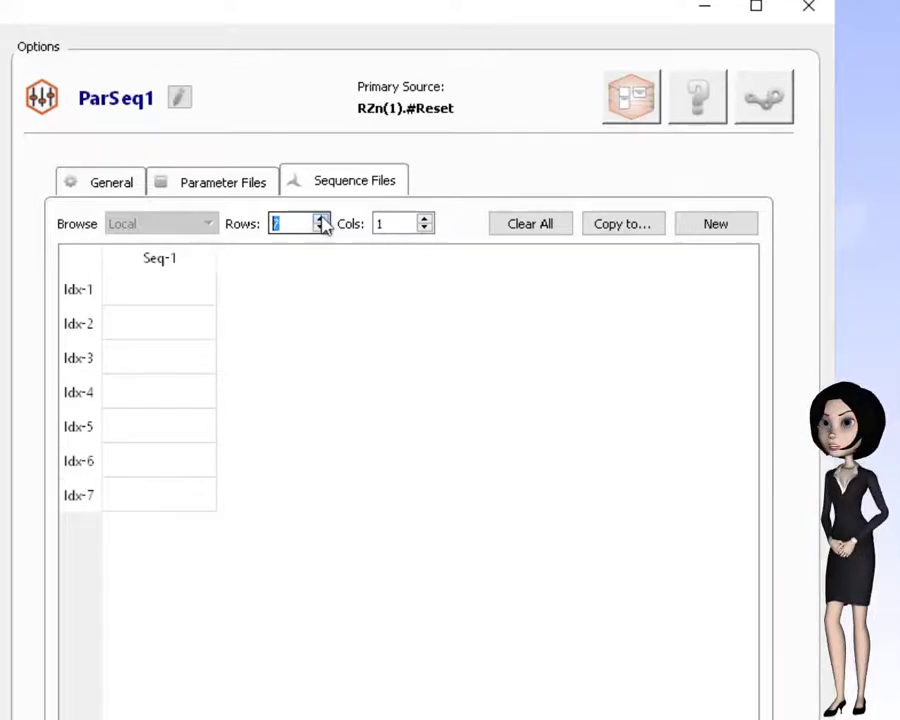
{"action": "left_click", "coordinate": [321, 219]}
{"action": "left_click", "coordinate": [321, 219]}
{"action": "left_click", "coordinate": [321, 219]}
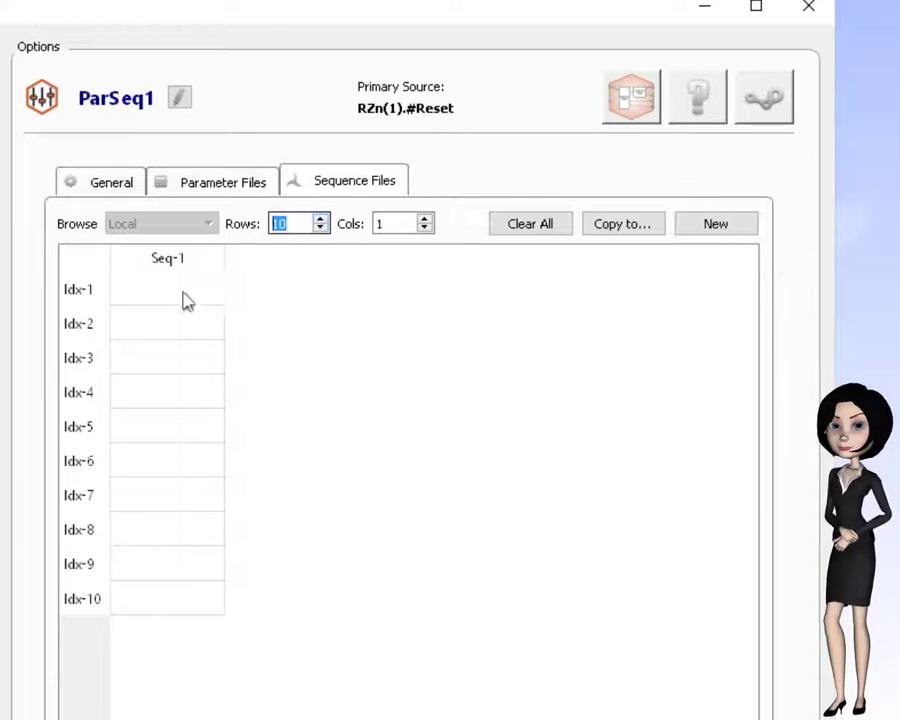
Step: Check the parameter table's rows and fill Idx-1 through Idx-5 of Seq-1 with 1, 2, 3, 4 and 5
{"action": "left_click", "coordinate": [212, 188]}
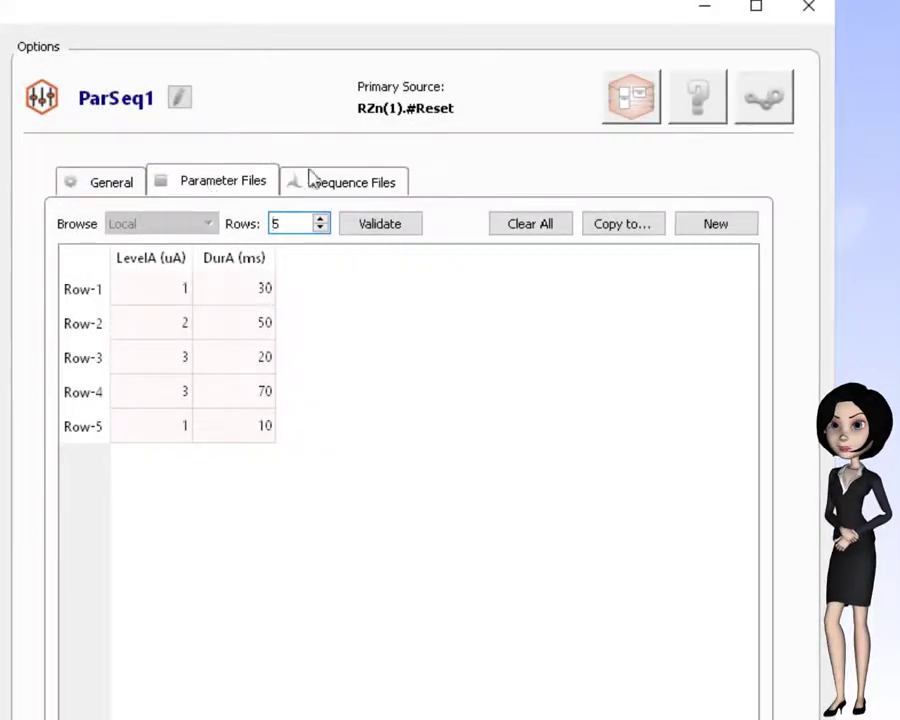
{"action": "left_click", "coordinate": [318, 180]}
{"action": "left_click", "coordinate": [136, 301]}
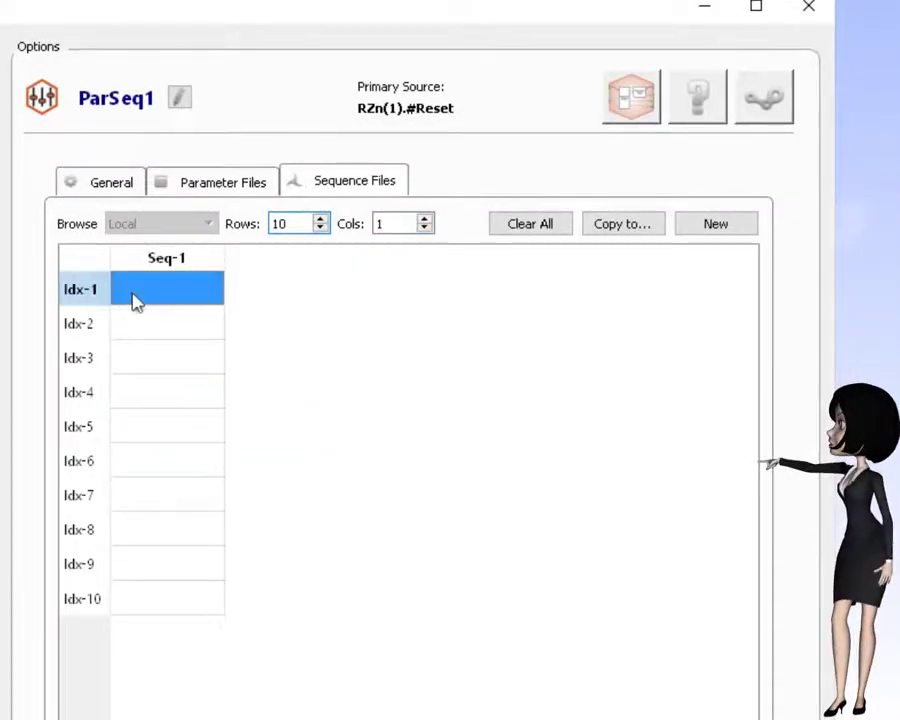
{"action": "type", "text": "1"}
{"action": "key", "text": "Return"}
{"action": "type", "text": "2"}
{"action": "key", "text": "Return"}
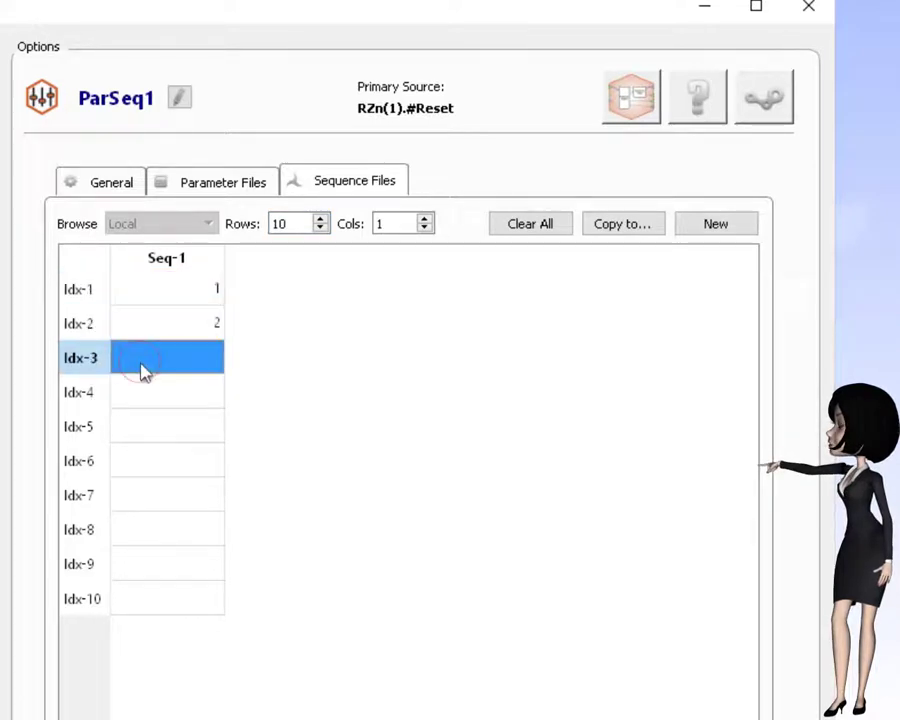
{"action": "type", "text": "3"}
{"action": "key", "text": "Return"}
{"action": "type", "text": "4"}
{"action": "key", "text": "Return"}
{"action": "type", "text": "5"}
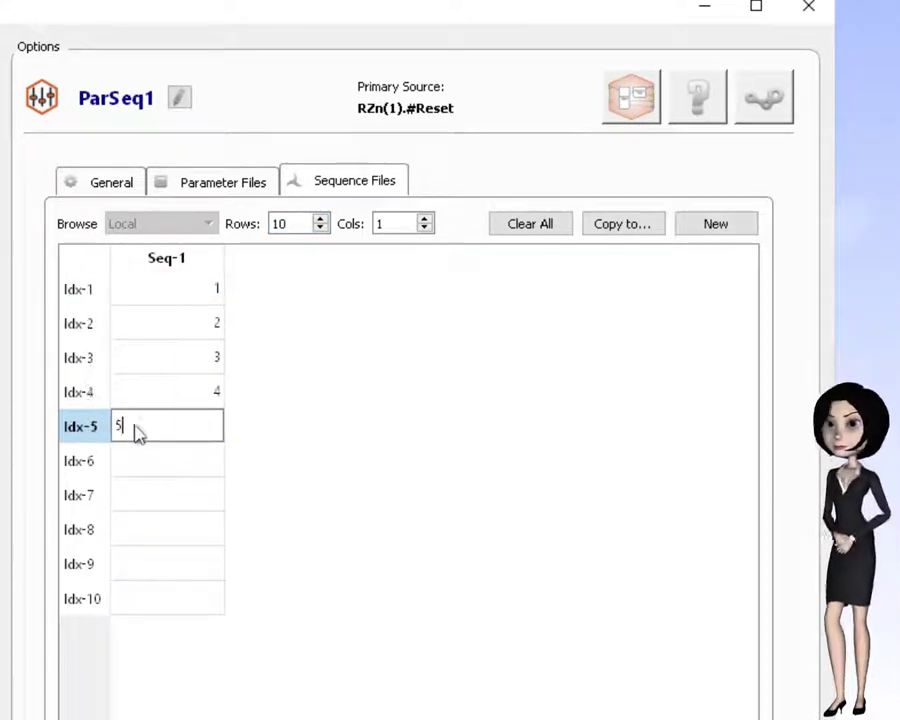
{"action": "key", "text": "Return"}
Step: Fill Idx-6 through Idx-10 of Seq-1 with 5, 4, 3, 2 and 1, and commit the sequence
{"action": "type", "text": "6"}
{"action": "key", "text": "Return"}
{"action": "type", "text": "4"}
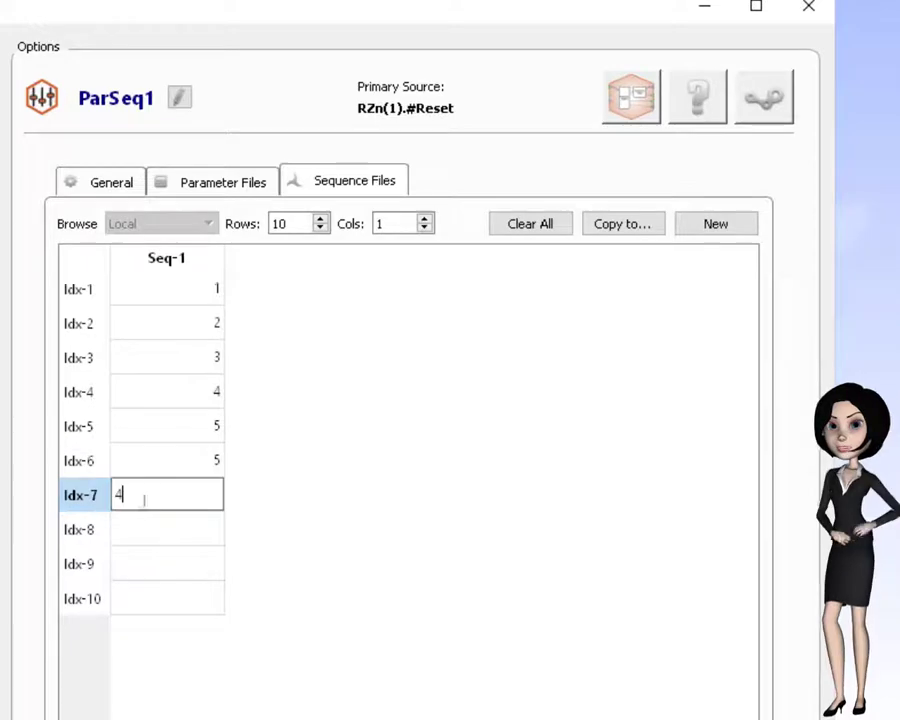
{"action": "key", "text": "Return"}
{"action": "type", "text": "3"}
{"action": "key", "text": "Return"}
{"action": "type", "text": "2"}
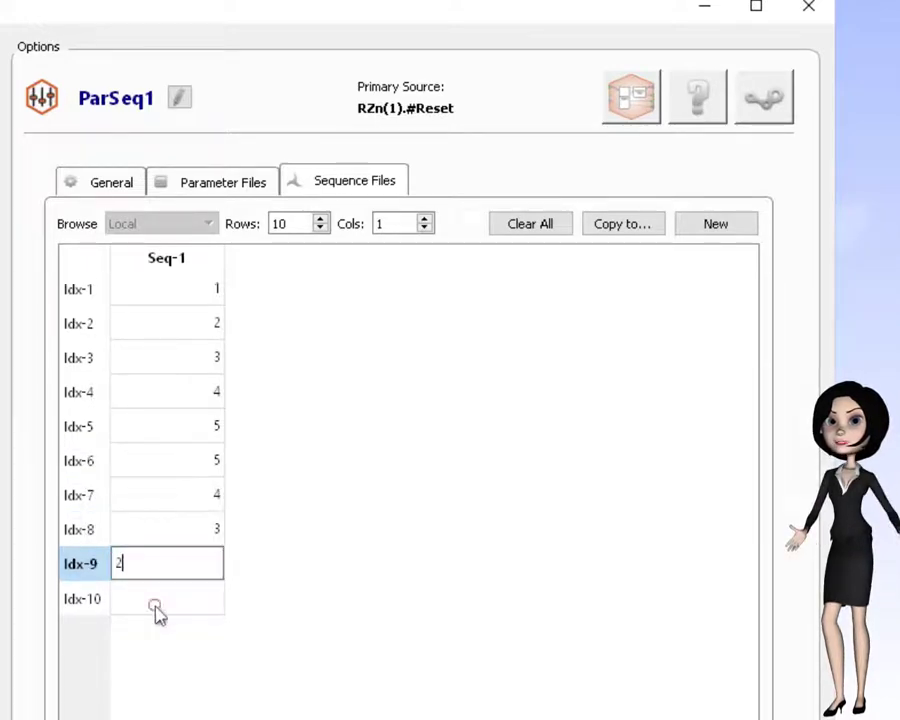
{"action": "key", "text": "Return"}
{"action": "type", "text": "1"}
{"action": "left_click", "coordinate": [375, 703]}
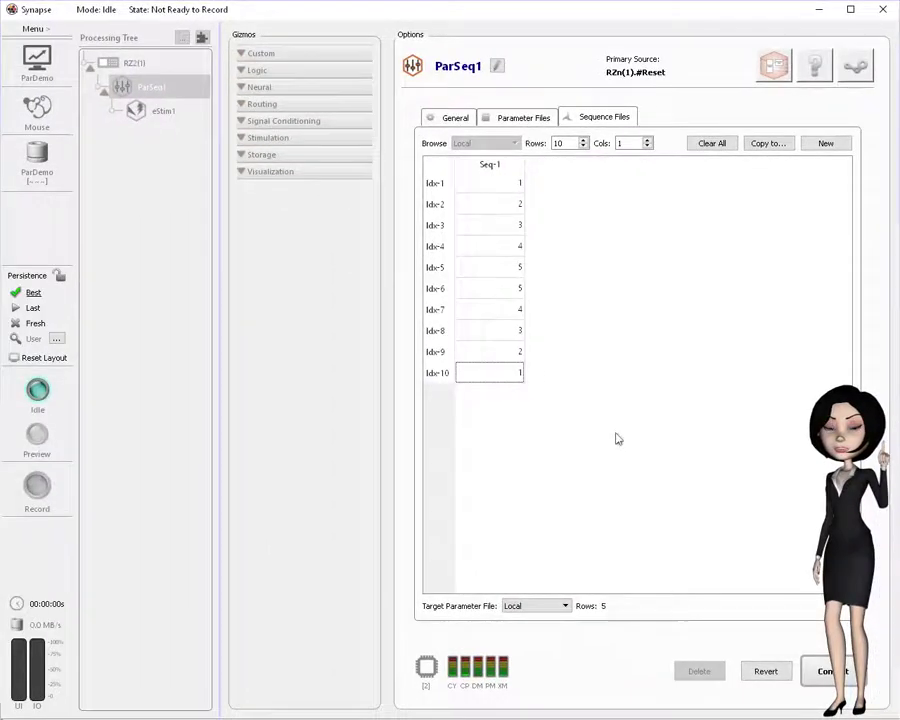
{"action": "left_click", "coordinate": [826, 671]}
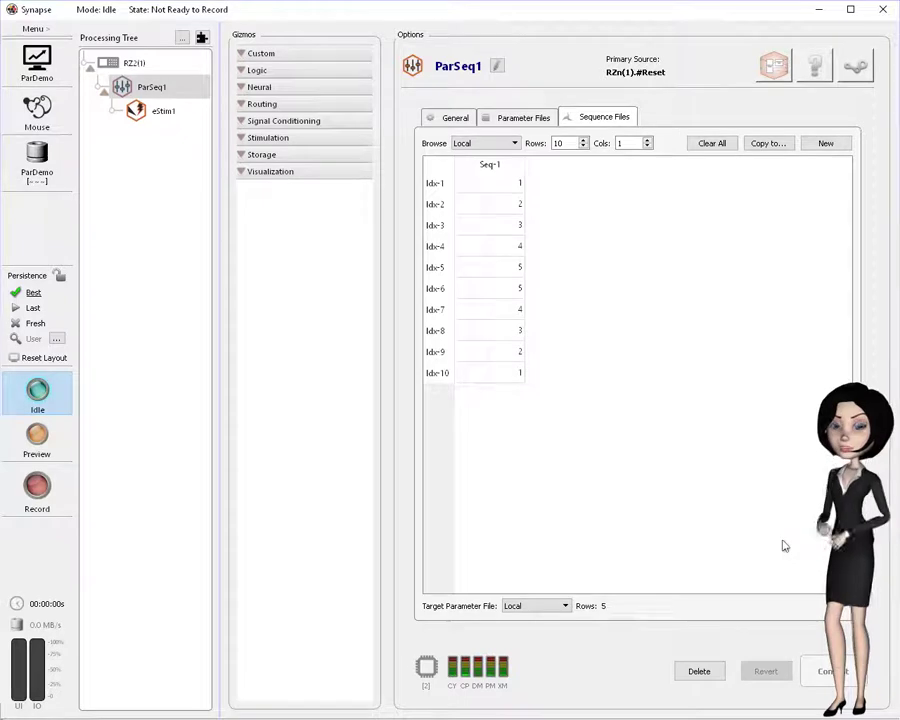
Step: Preview the experiment with Monitor Feeds enabled and fully shown for eStim1, and run the Seq-1 sequence
{"action": "left_click", "coordinate": [38, 437]}
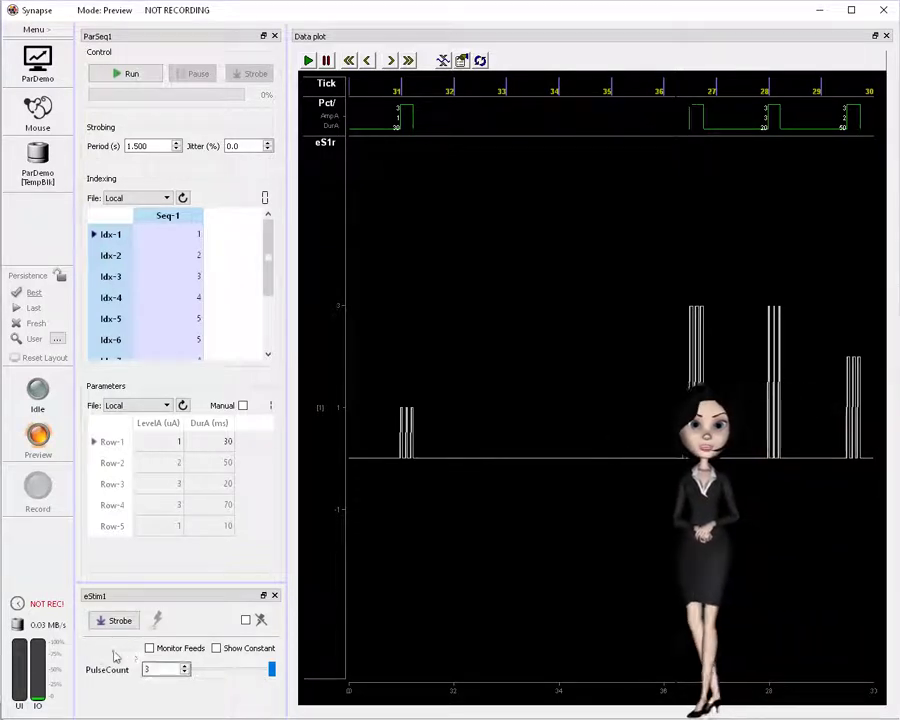
{"action": "left_click", "coordinate": [150, 649]}
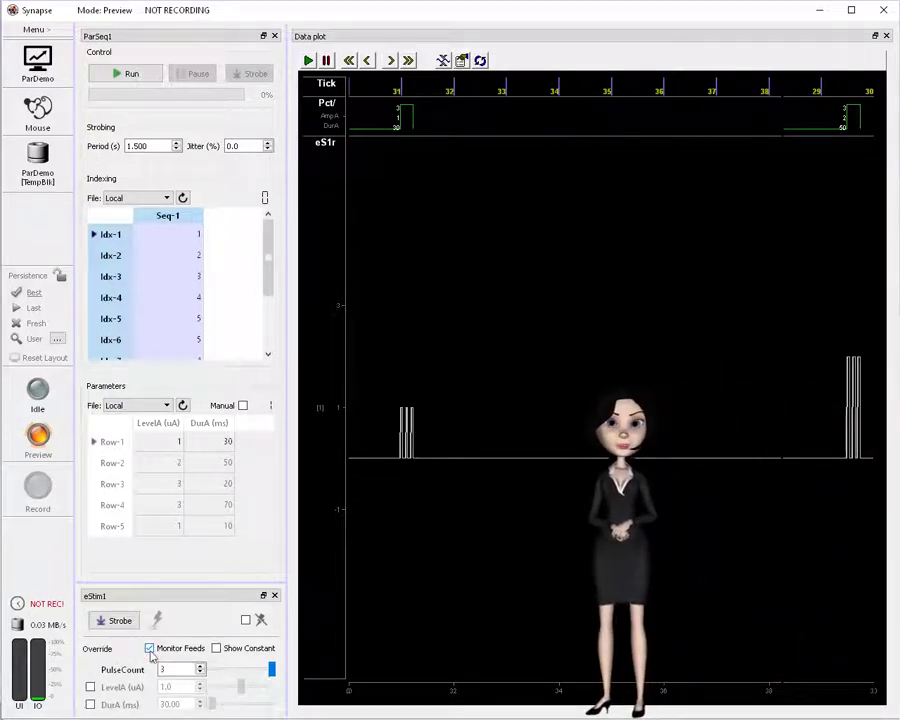
{"action": "left_click_drag", "start_coordinate": [135, 588], "coordinate": [136, 566]}
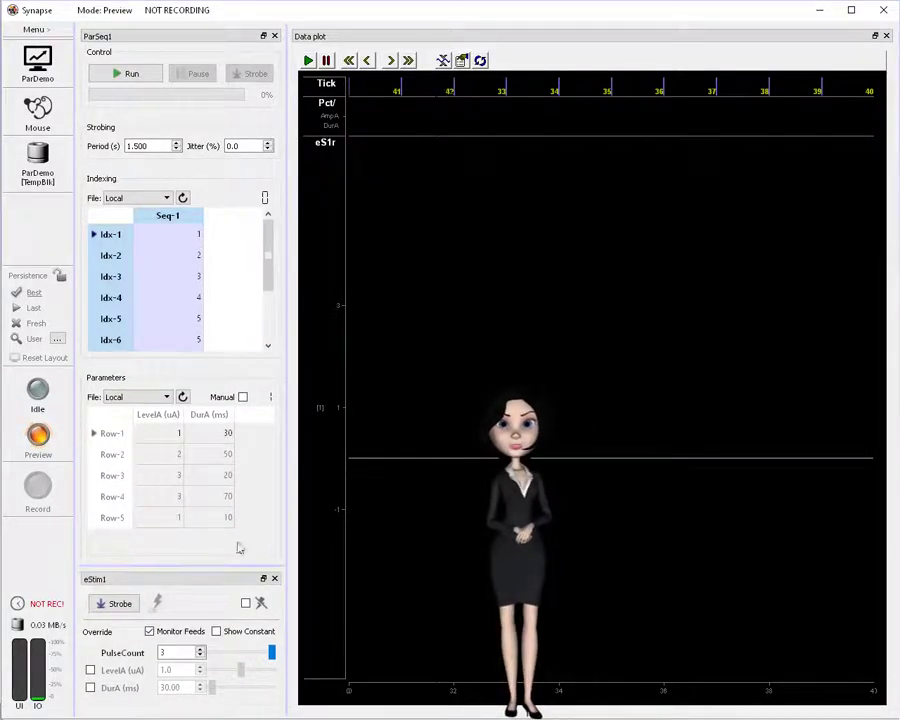
{"action": "left_click", "coordinate": [143, 75]}
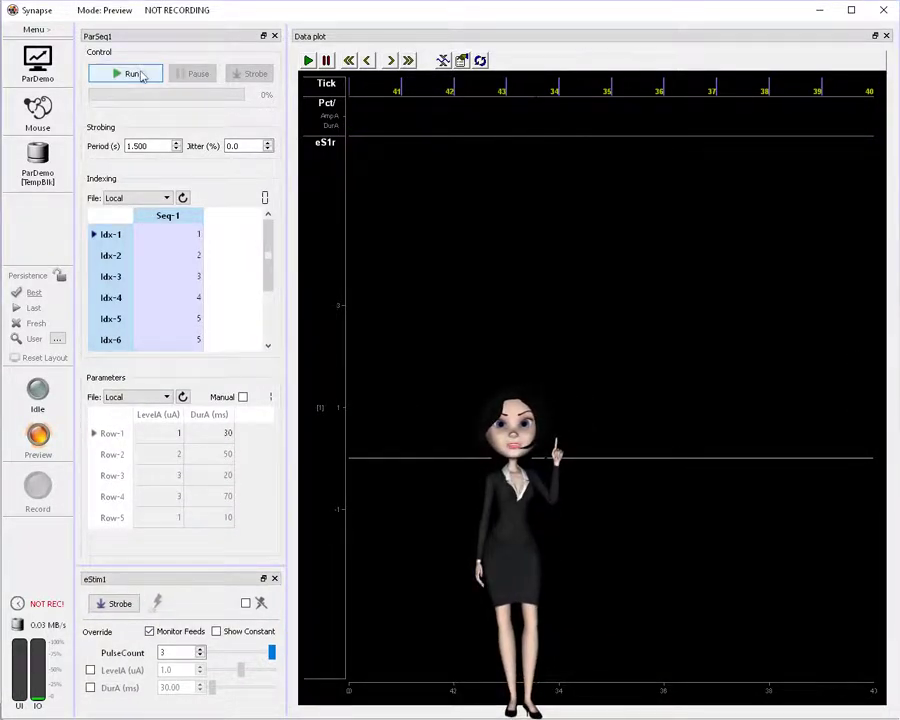